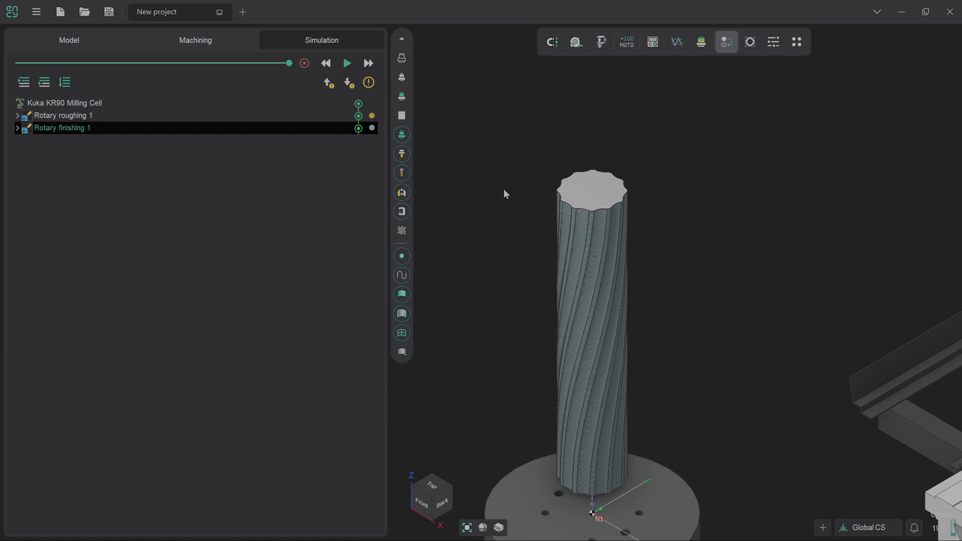
# - Disable the Rotary finishing 1 operation in the machining operation list
pyautogui.click(197, 38)
pyautogui.click(288, 229)
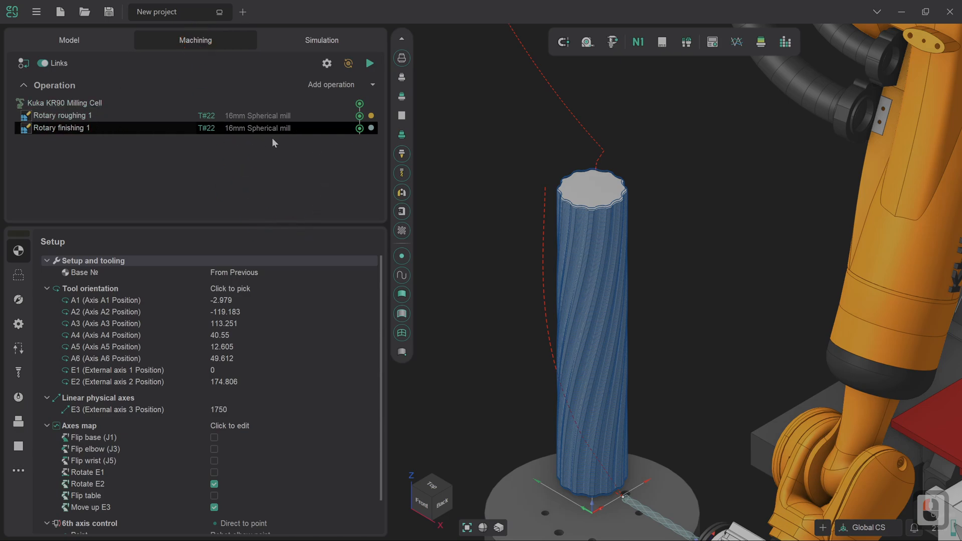
pyautogui.rightClick(359, 129)
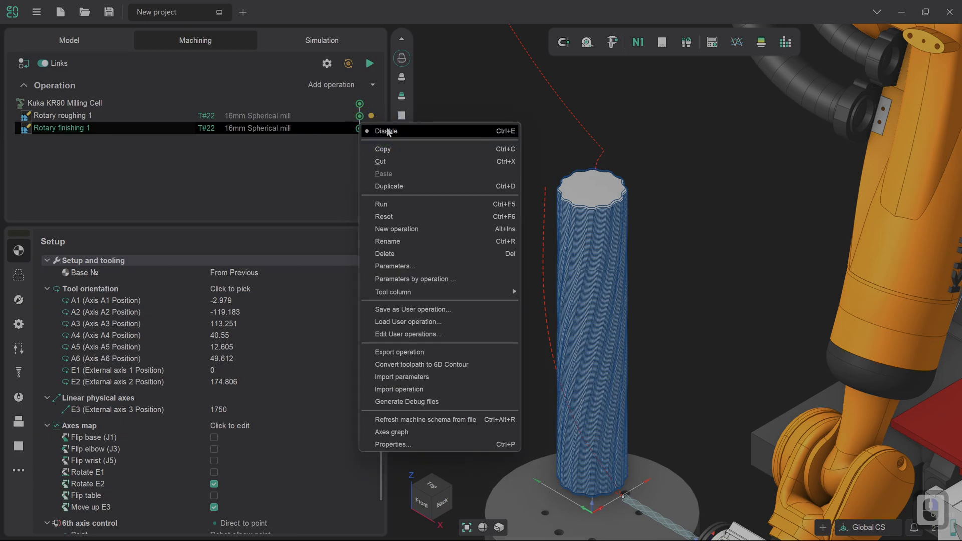
pyautogui.click(386, 131)
pyautogui.click(270, 152)
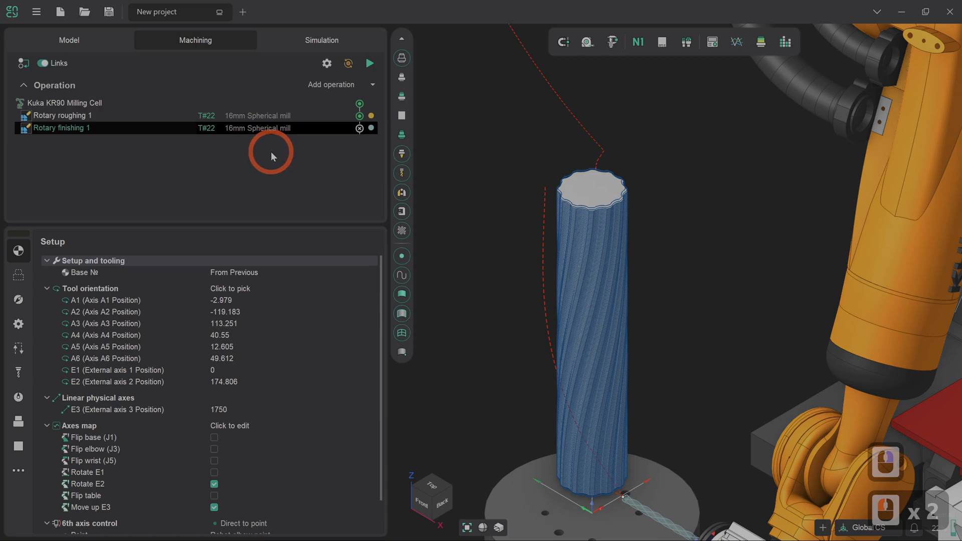
# - Add a 4D Surfacing operation from the 4D rotary group
pyautogui.click(373, 85)
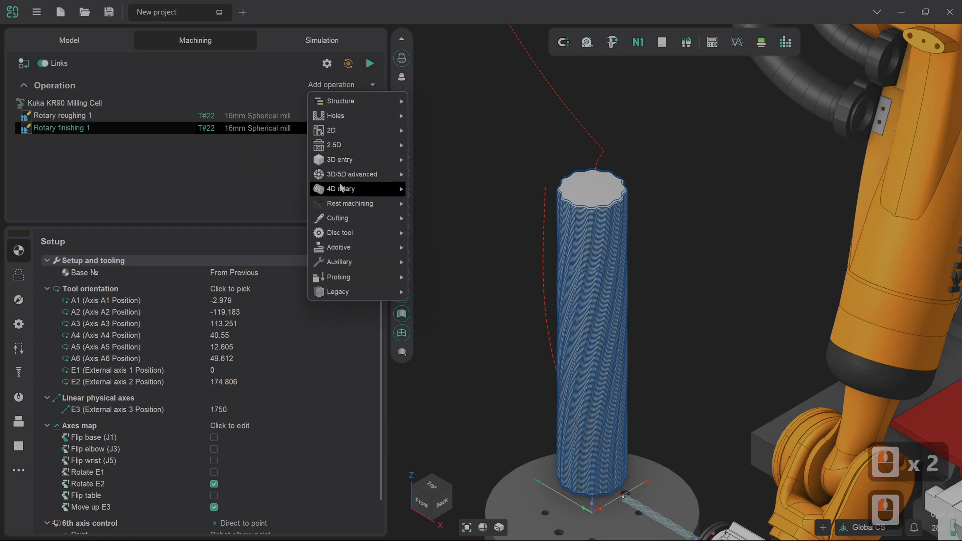
pyautogui.moveTo(405, 189)
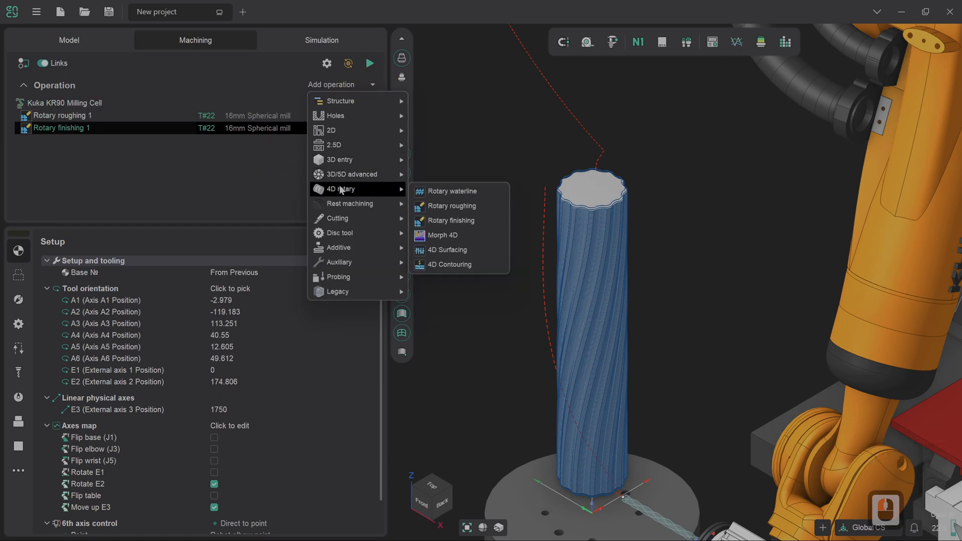
pyautogui.click(458, 251)
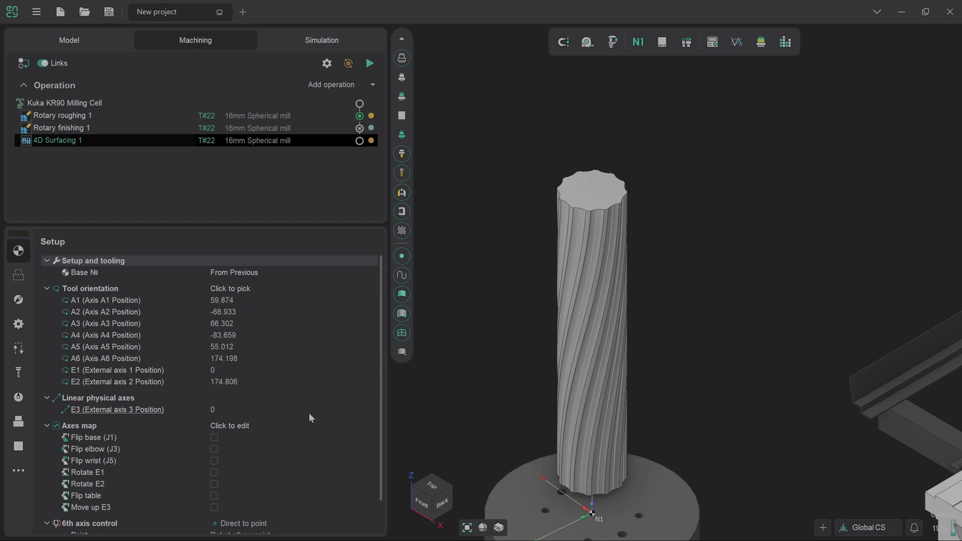
# - Align the tool orientation of the 4D Surfacing operation to Front
pyautogui.click(253, 287)
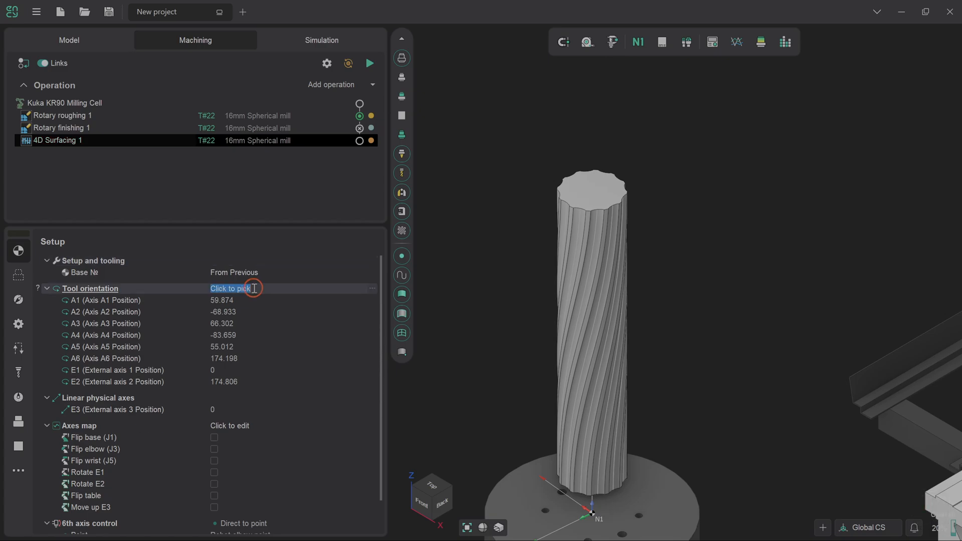
pyautogui.doubleClick(370, 288)
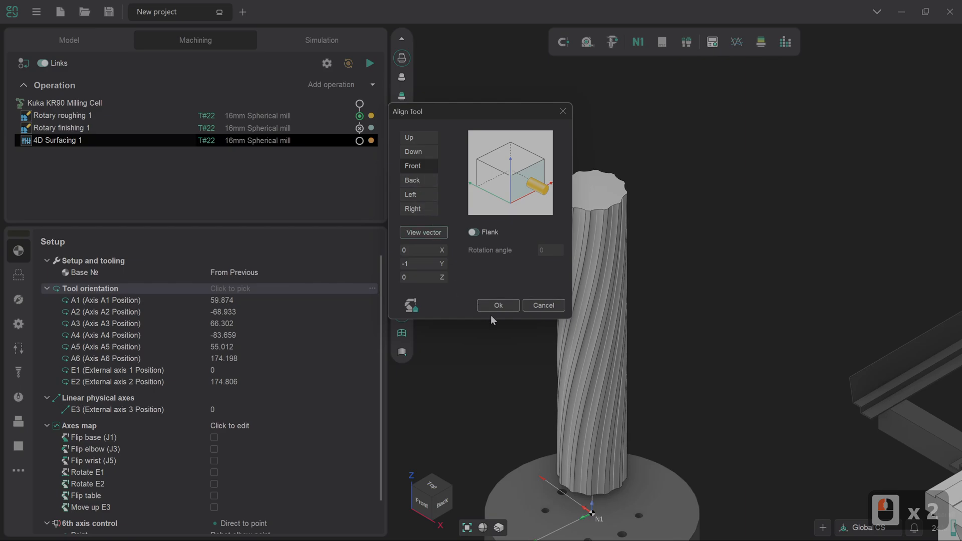
pyautogui.click(496, 307)
# - Set the rotary table vector to +X and enable Move up E3 and Rotate E2 in the axes map
pyautogui.click(380, 326)
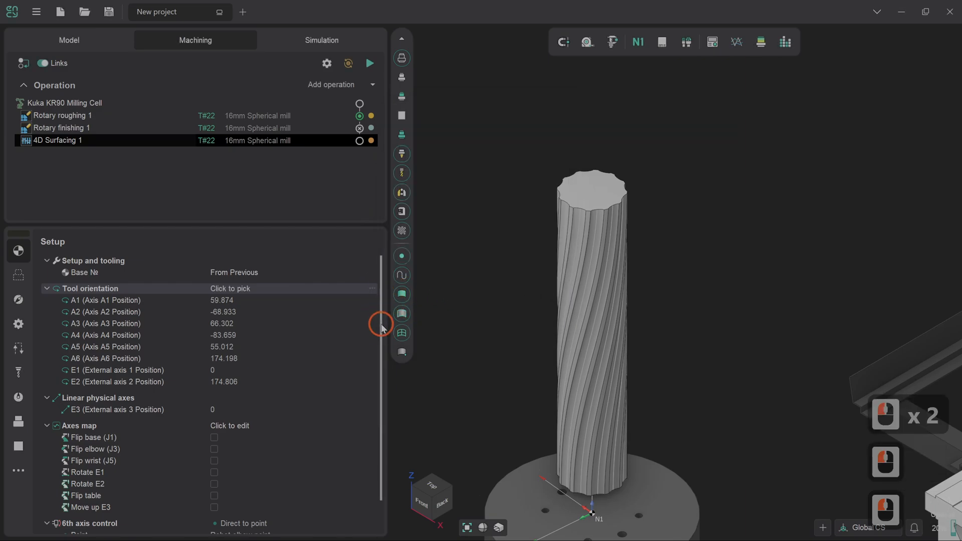
pyautogui.moveTo(381, 326); pyautogui.dragTo(381, 401)
pyautogui.click(236, 510)
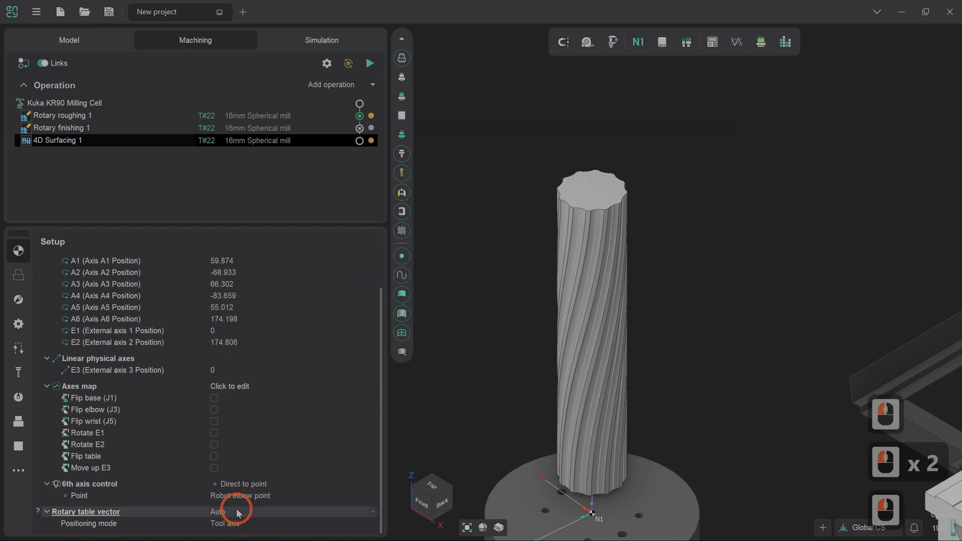
pyautogui.click(274, 510)
pyautogui.click(273, 480)
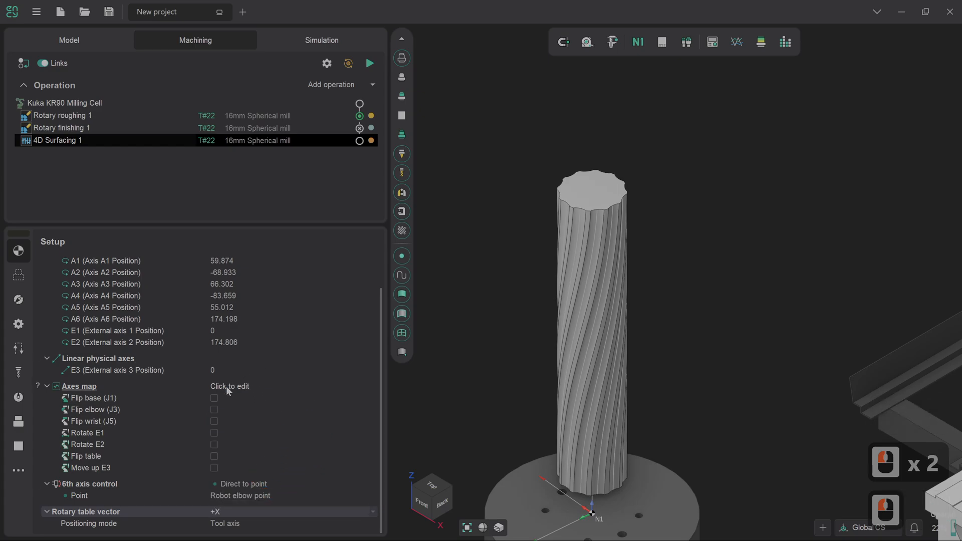
pyautogui.click(215, 467)
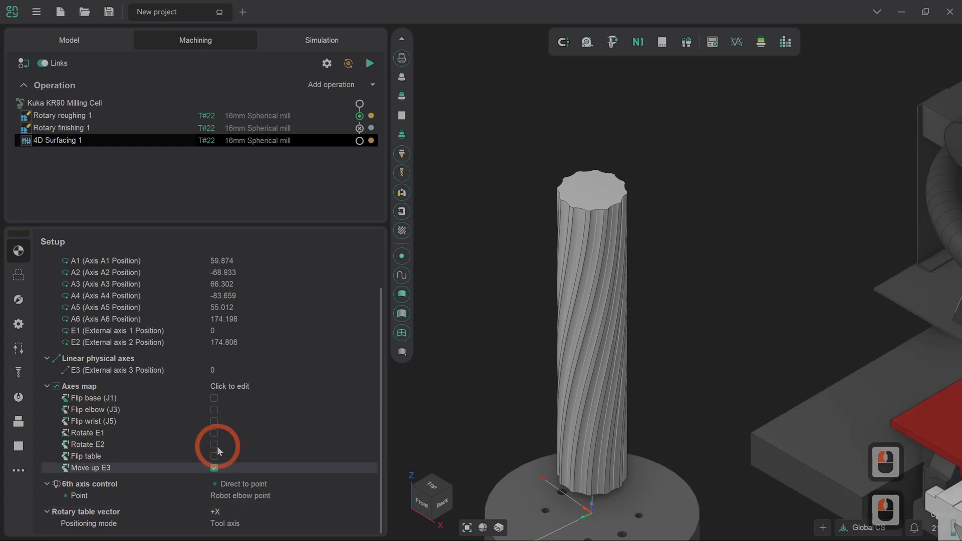
pyautogui.click(214, 445)
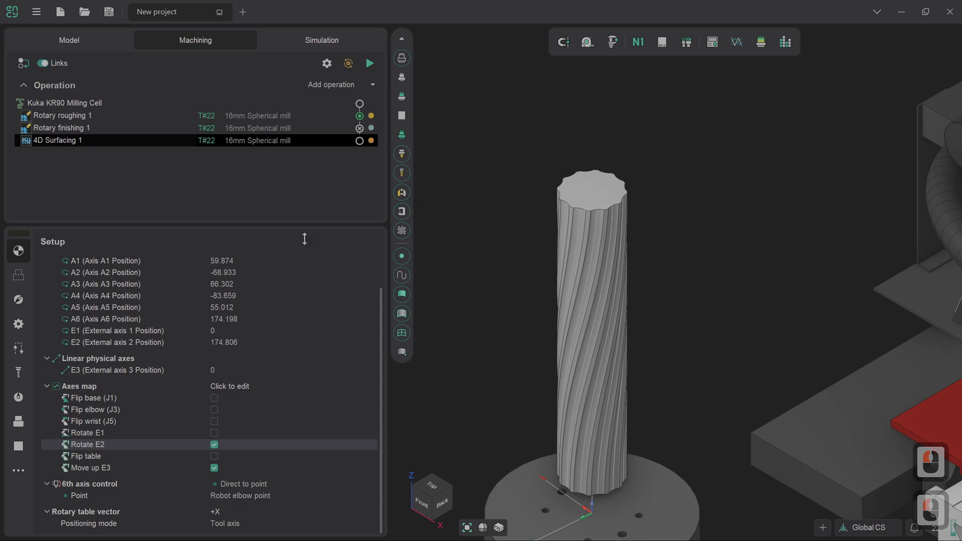
# - Assign one spiral flute face of the column as the machining surface of the job assignment
pyautogui.click(27, 274)
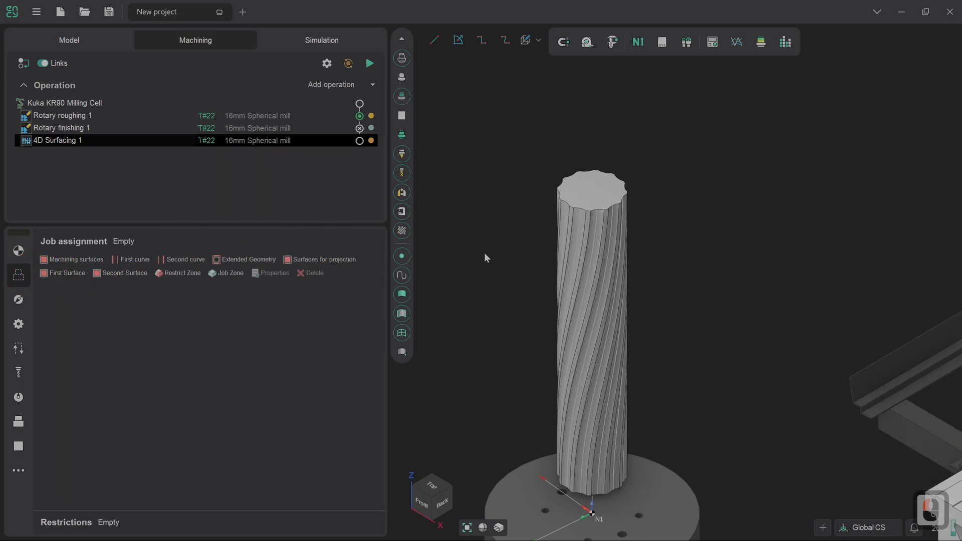
pyautogui.scroll(-2, 484, 259)
pyautogui.scroll(4, 552, 363)
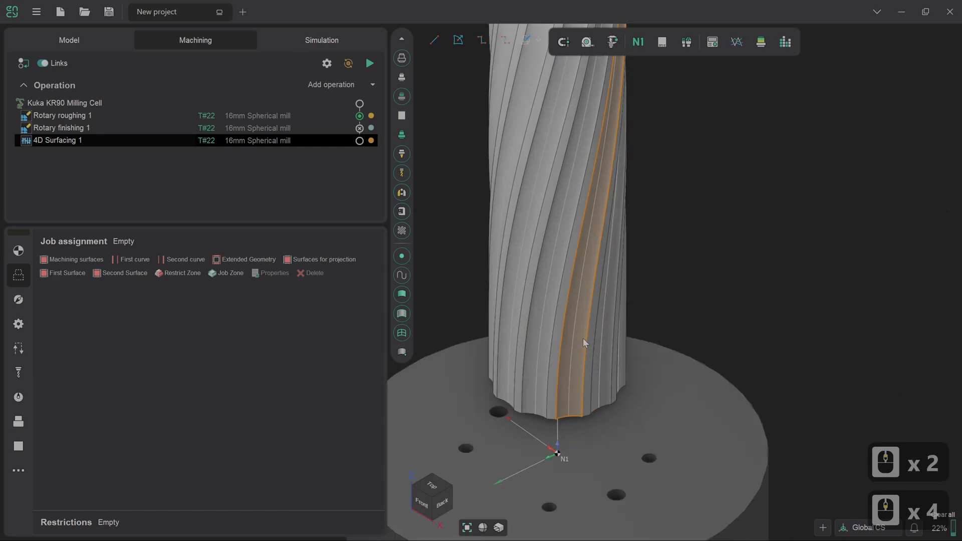
pyautogui.click(577, 396)
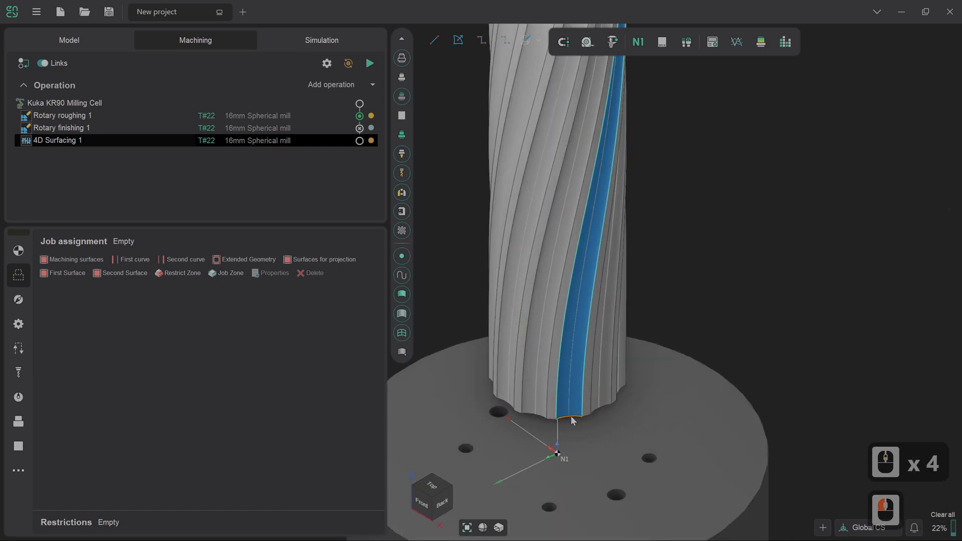
pyautogui.click(91, 261)
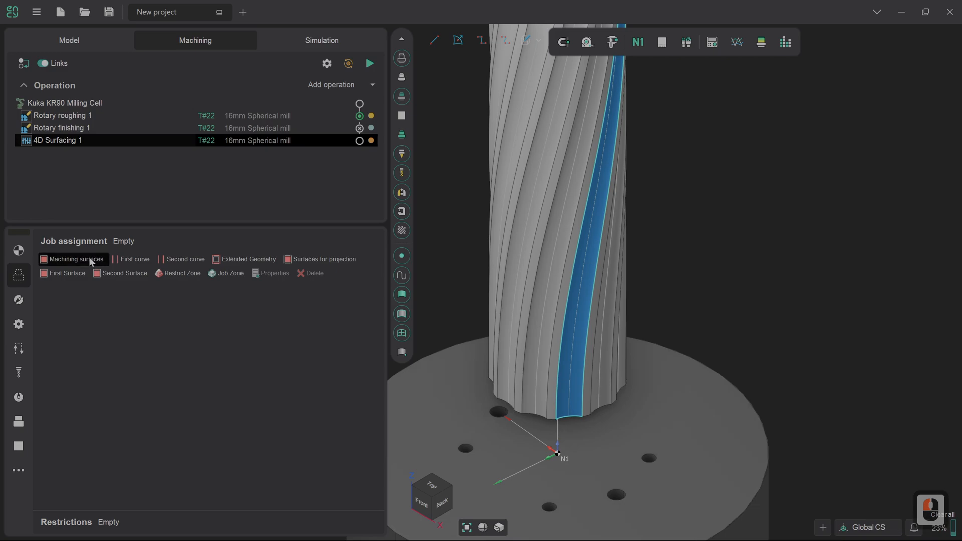
pyautogui.click(91, 261)
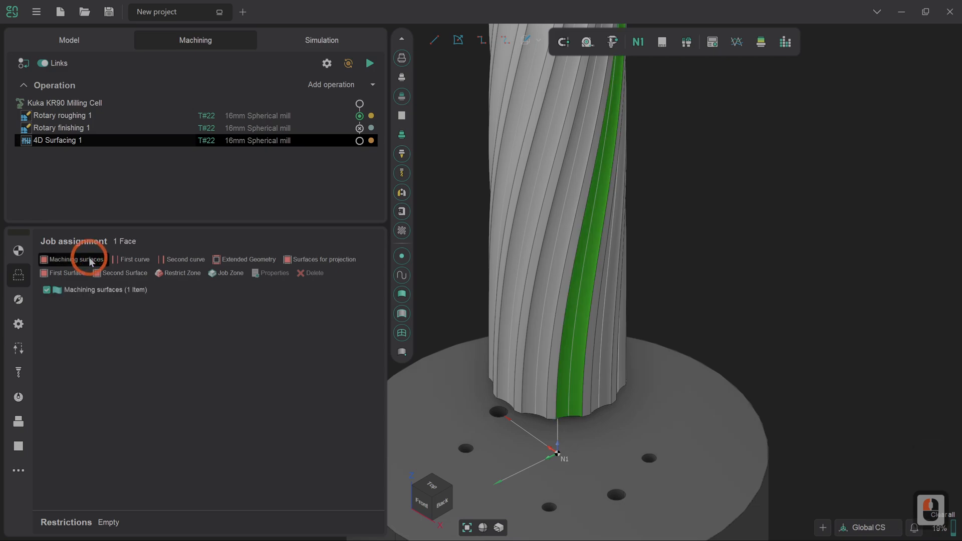
# - Assign the flute face's left long edge as the first curve and its right long edge as the second curve
pyautogui.click(557, 406)
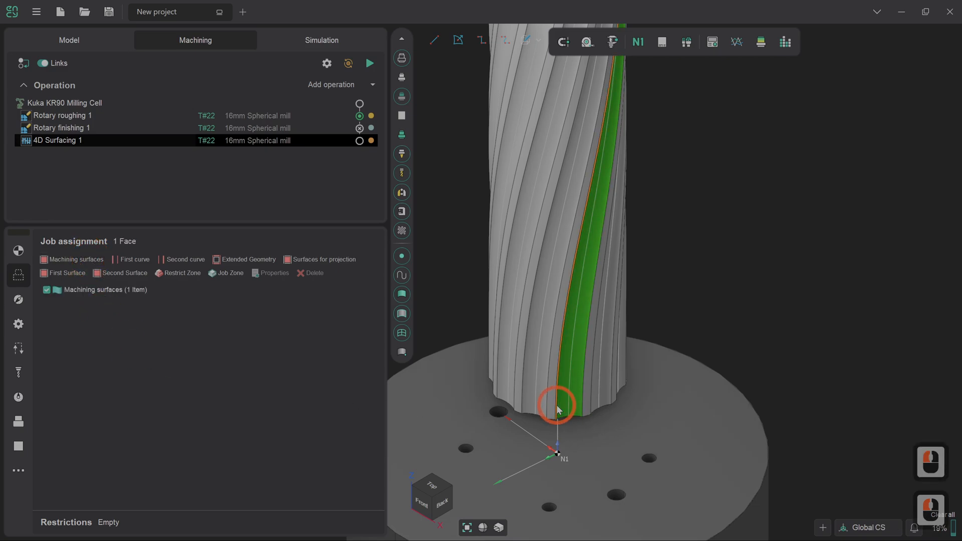
pyautogui.click(131, 259)
pyautogui.click(585, 398)
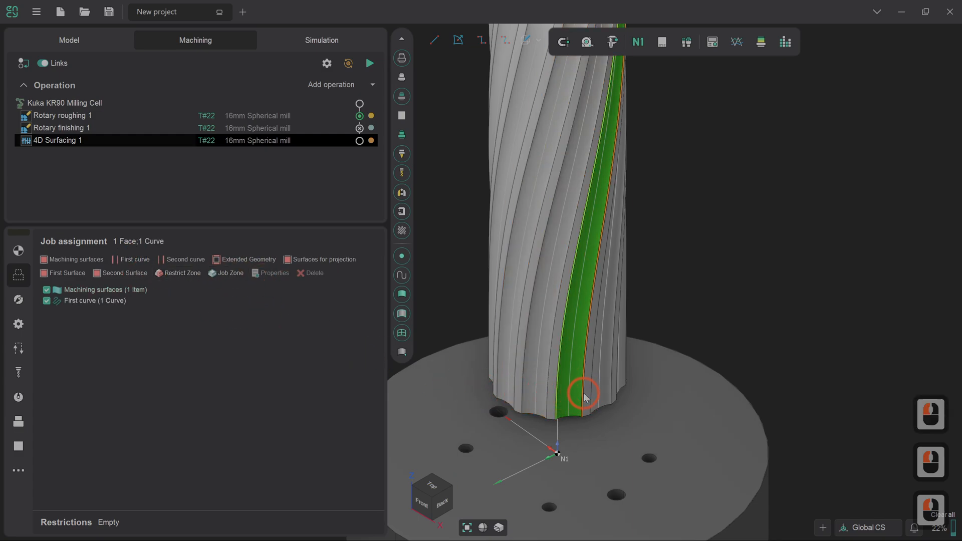
pyautogui.click(175, 261)
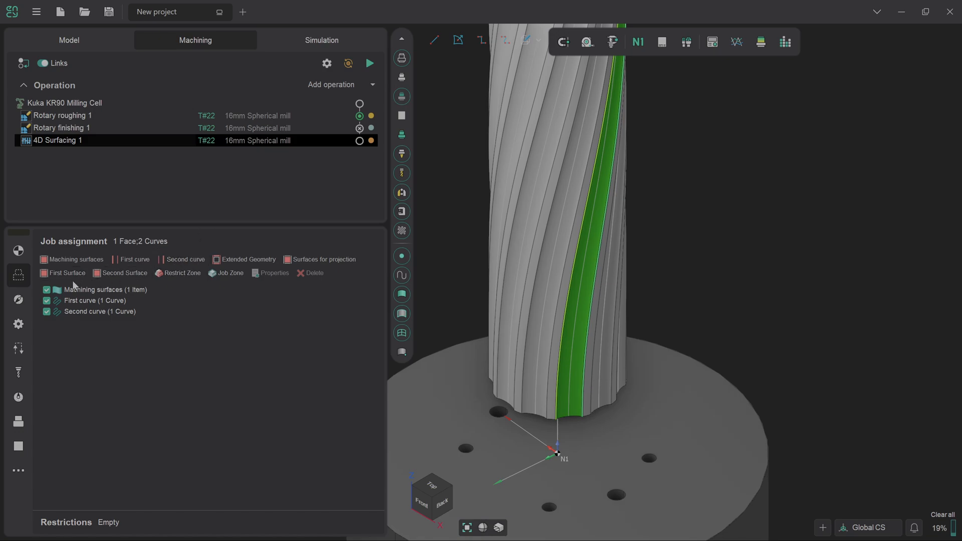
# - Set the rotary axis for the tool orientation to WCS Z in the operation's strategy
pyautogui.click(19, 301)
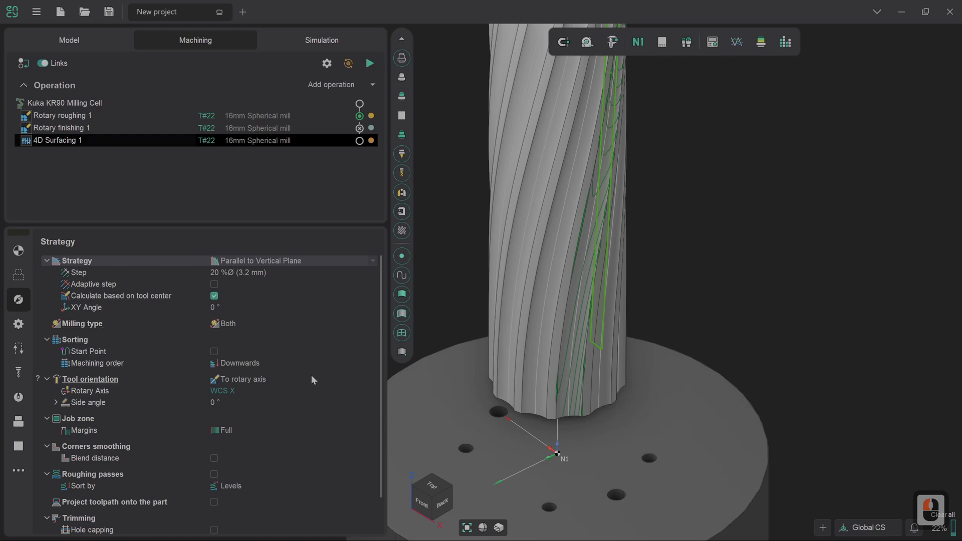
pyautogui.doubleClick(238, 390)
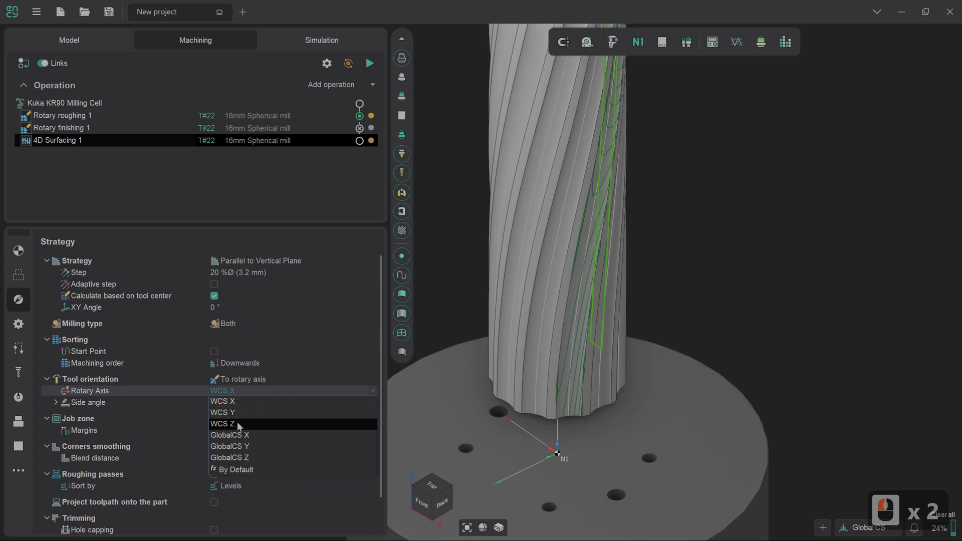
pyautogui.click(236, 424)
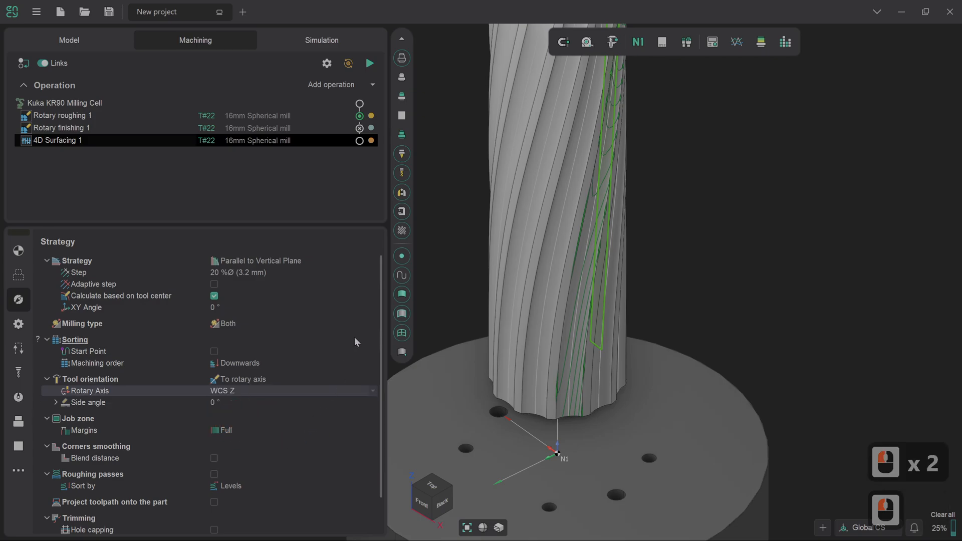
# - Change the strategy to Across curve and calculate the 4D Surfacing toolpath
pyautogui.moveTo(380, 311)
pyautogui.mouseDown()
pyautogui.moveTo(379, 365)
pyautogui.moveTo(377, 297)
pyautogui.mouseUp()
pyautogui.click(301, 261)
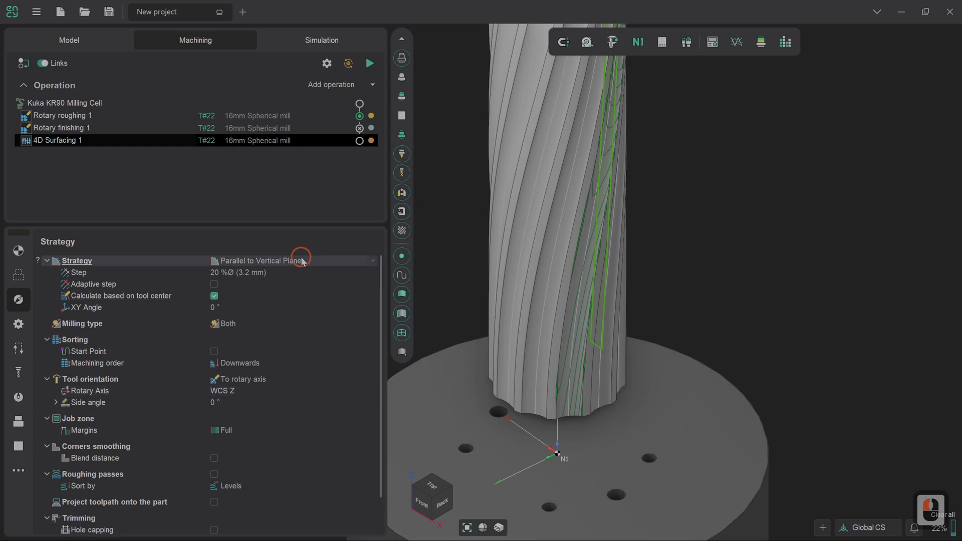
pyautogui.click(373, 261)
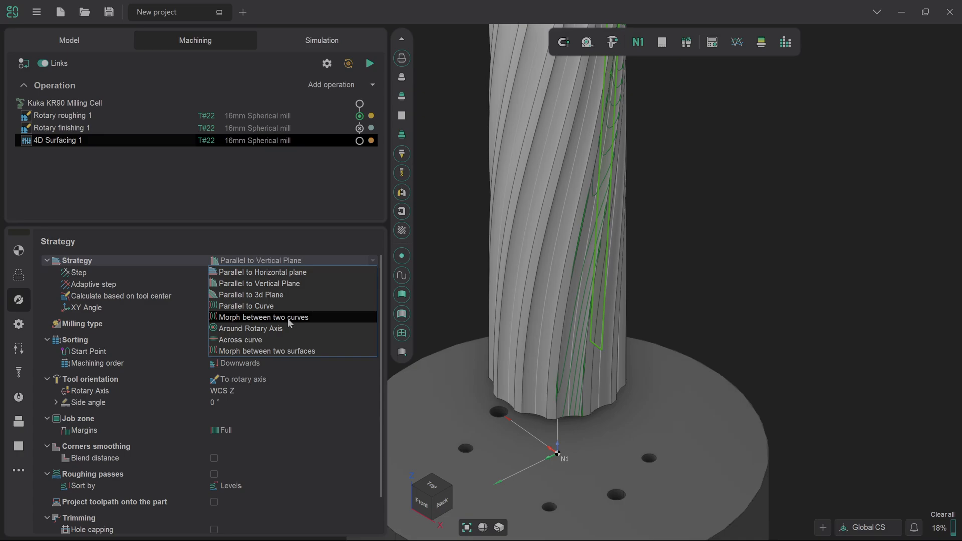
pyautogui.click(240, 340)
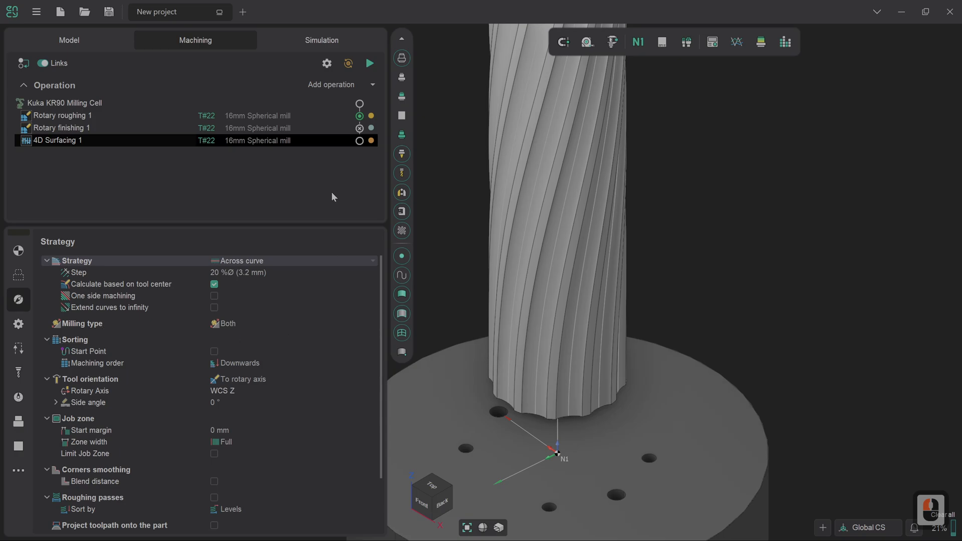
pyautogui.click(370, 63)
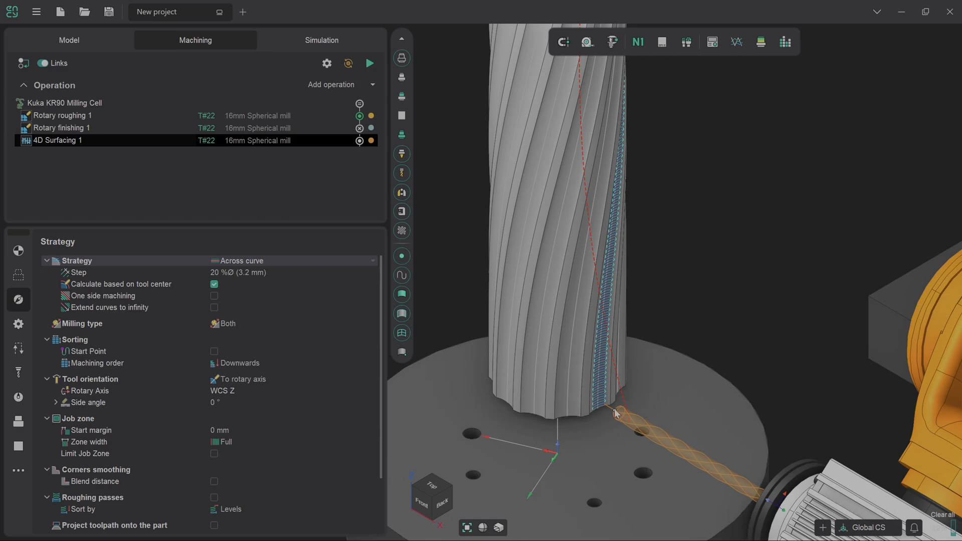
pyautogui.scroll(6, 616, 413)
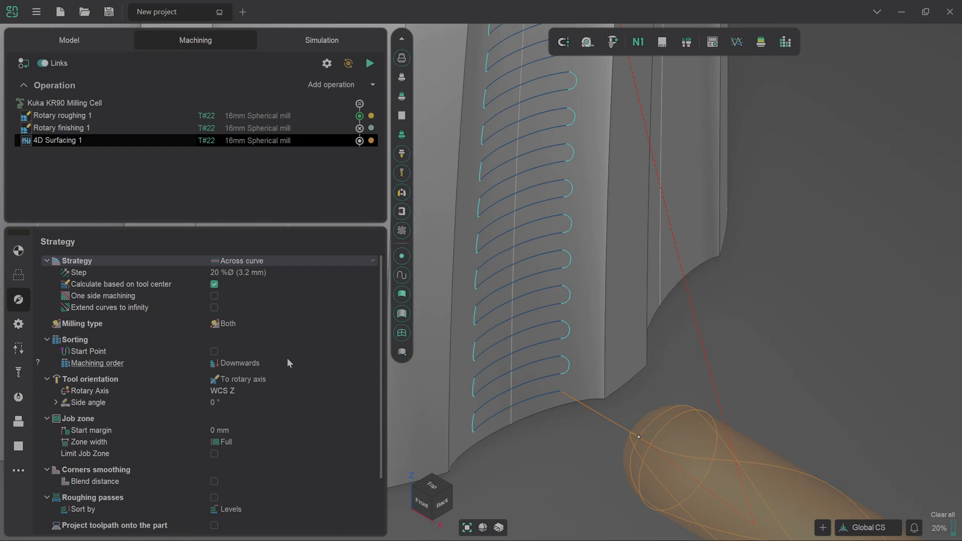
# - Extend the passes by 25 % of the tool diameter at both the start and the end
pyautogui.scroll(-5, 287, 362)
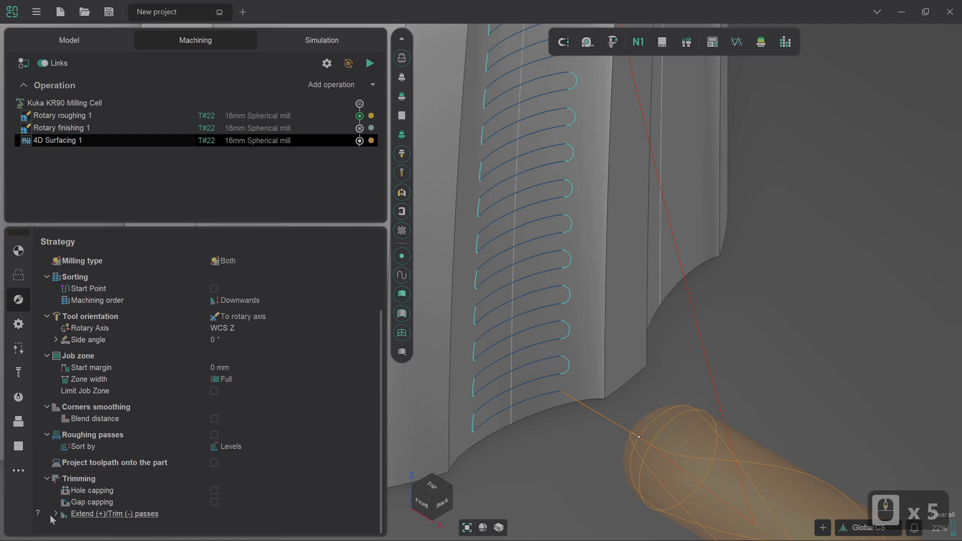
pyautogui.click(56, 514)
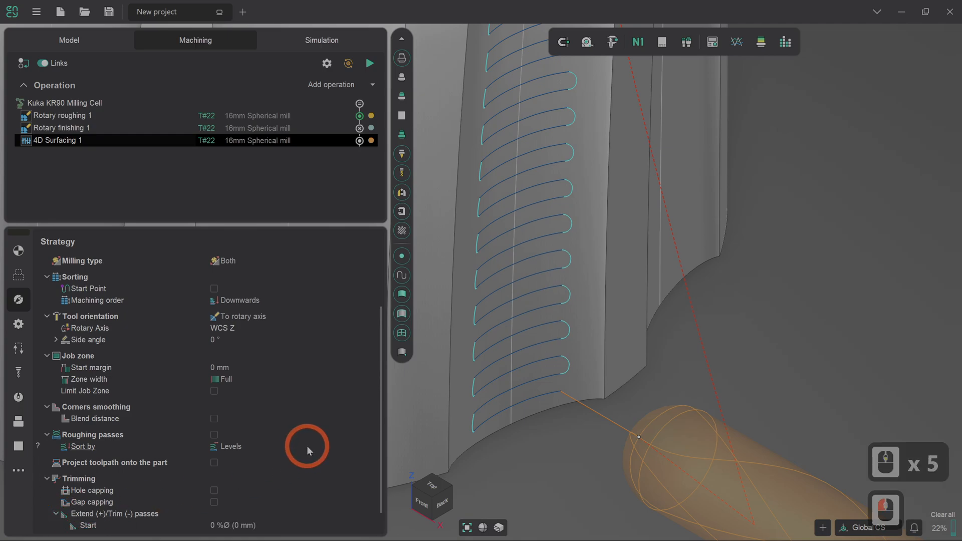
pyautogui.scroll(-3, 307, 446)
pyautogui.click(335, 501)
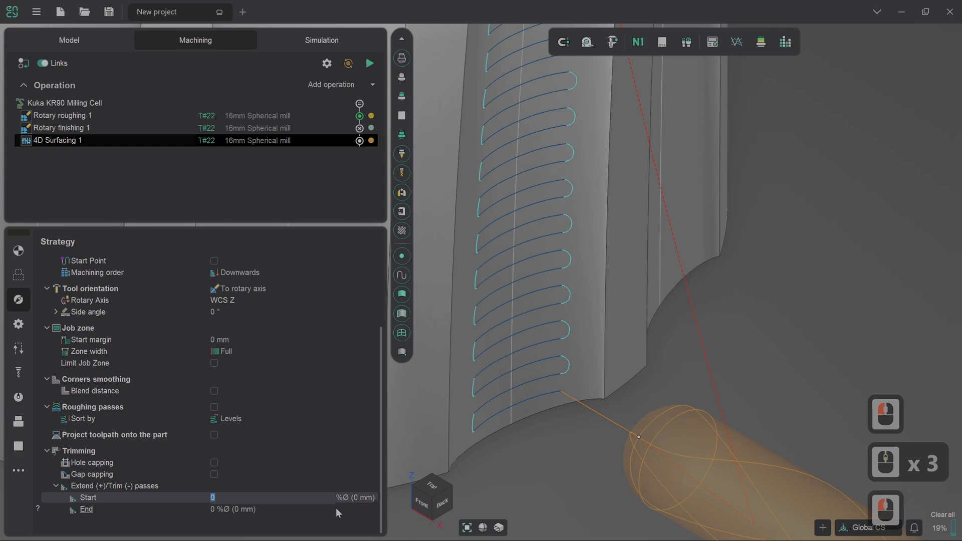
pyautogui.write('25')
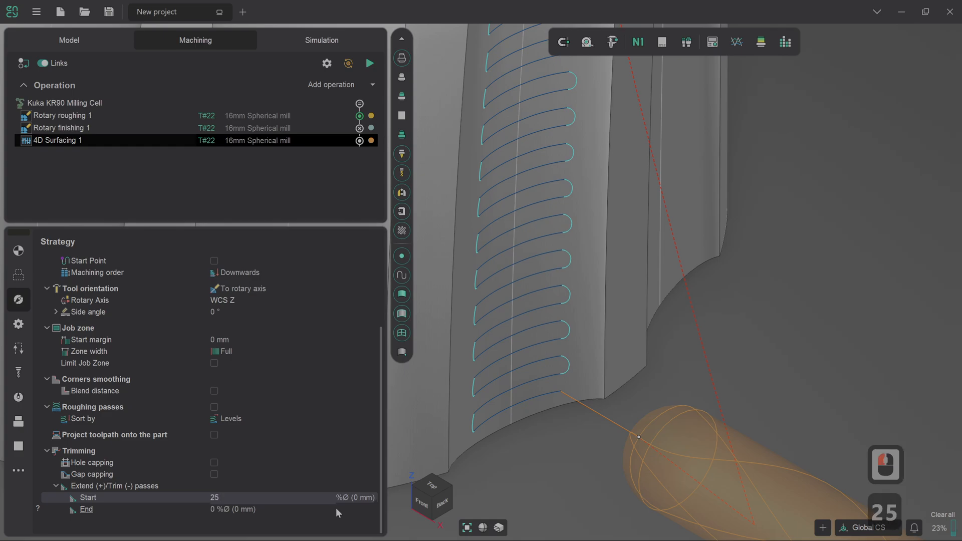
pyautogui.click(336, 507)
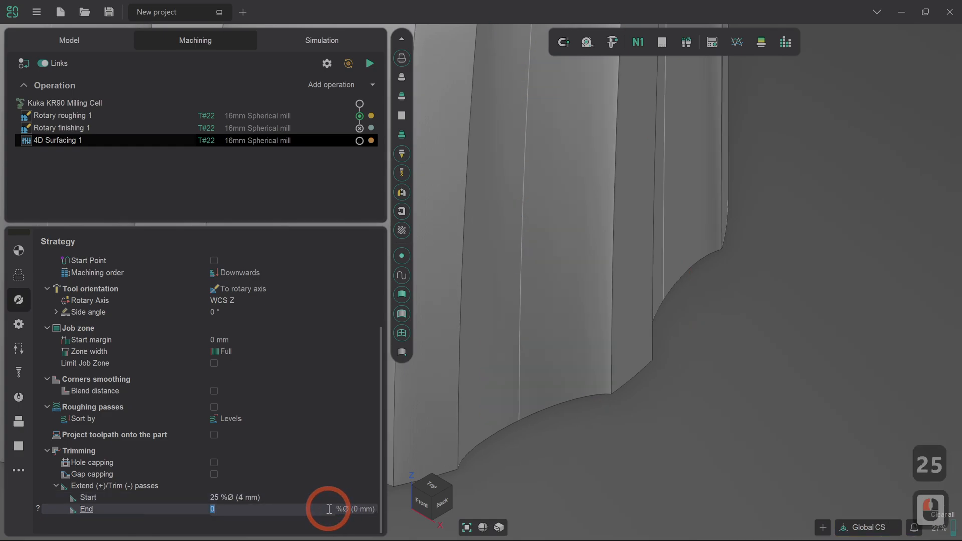
pyautogui.write('25')
pyautogui.press('Return')
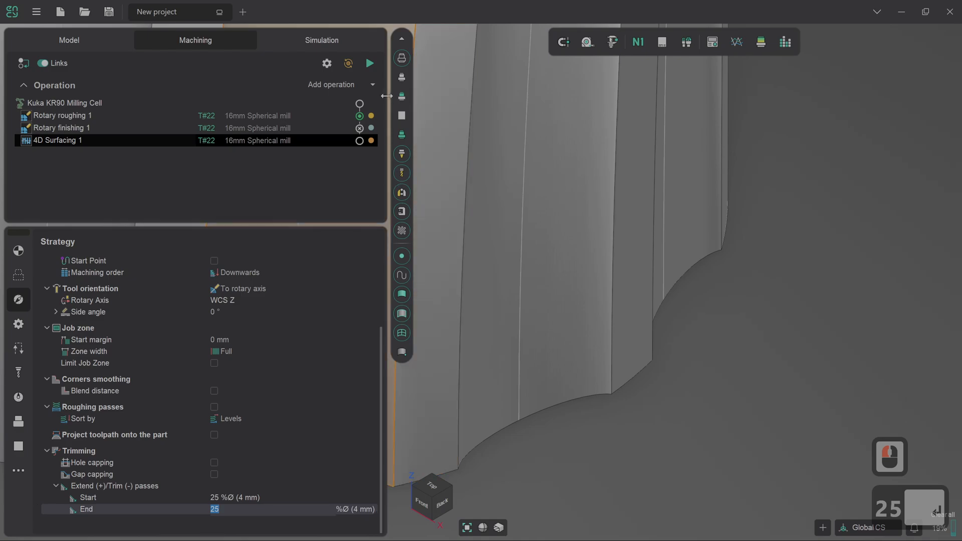
# - Recalculate the 4D Surfacing toolpath and inspect how far the passes reach towards the flute's edges
pyautogui.click(369, 64)
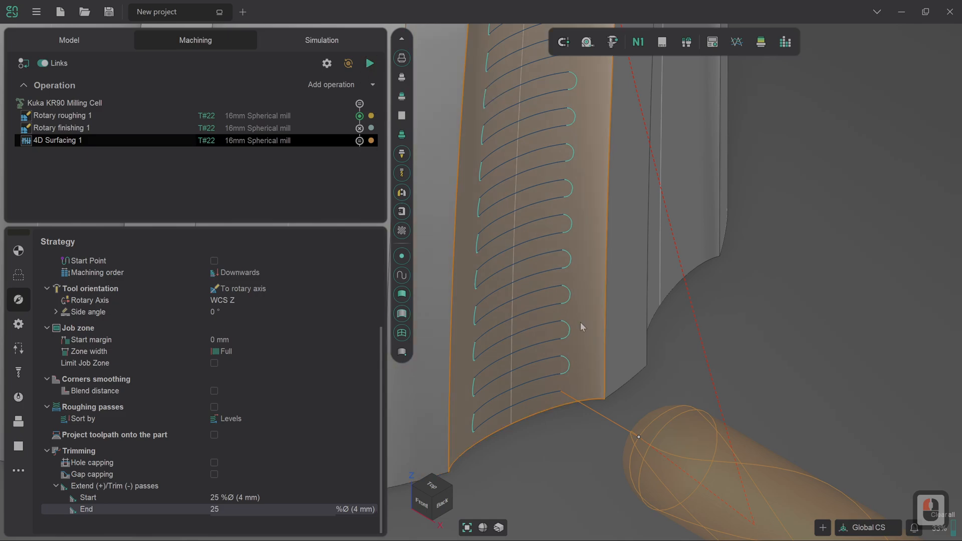
pyautogui.moveTo(518, 378); pyautogui.dragTo(510, 386, button='right')
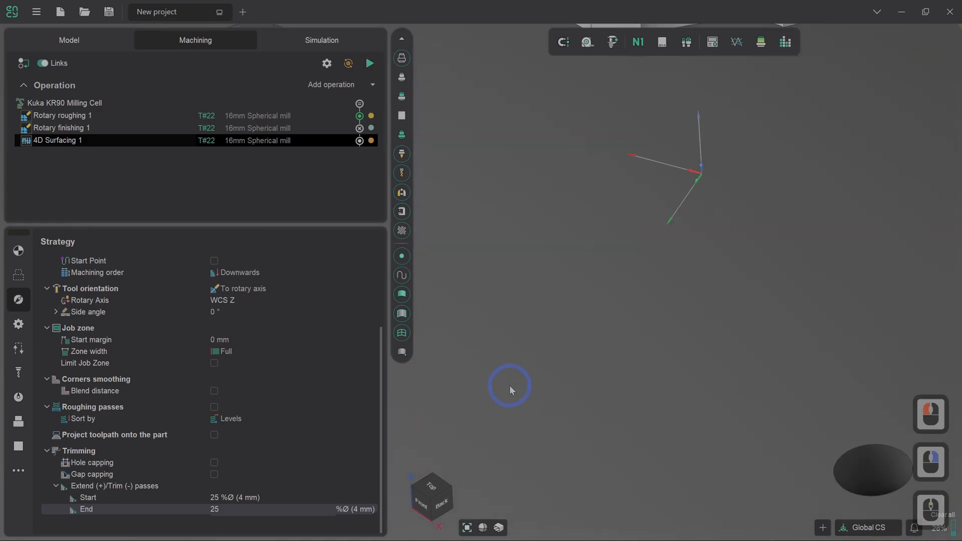
pyautogui.scroll(-3, 510, 386)
pyautogui.scroll(-2, 659, 236)
pyautogui.scroll(4, 659, 236)
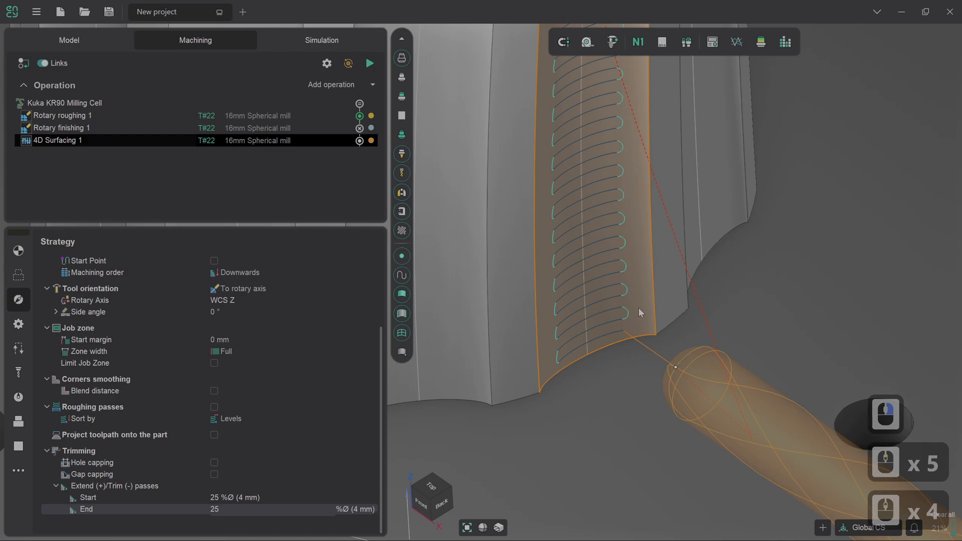
# - Extend the passes by 50 % of the tool diameter at both the start and the end, and recalculate the toolpath
pyautogui.click(307, 495)
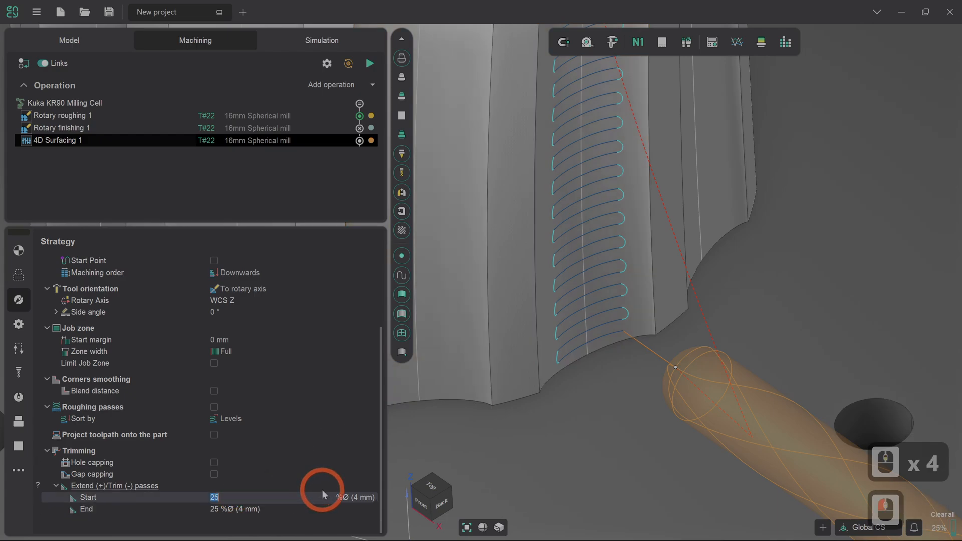
pyautogui.write('50')
pyautogui.press('Return')
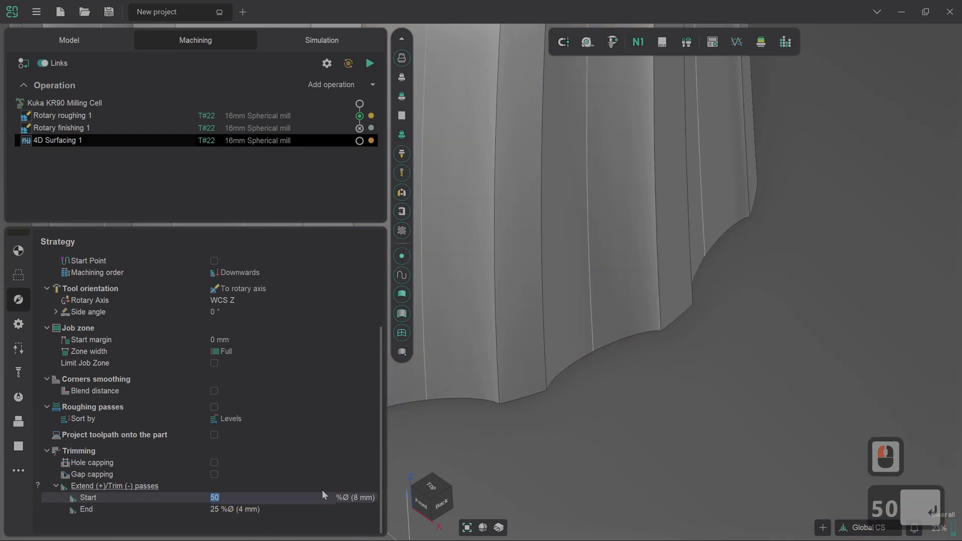
pyautogui.click(302, 511)
pyautogui.write('50')
pyautogui.press('Return')
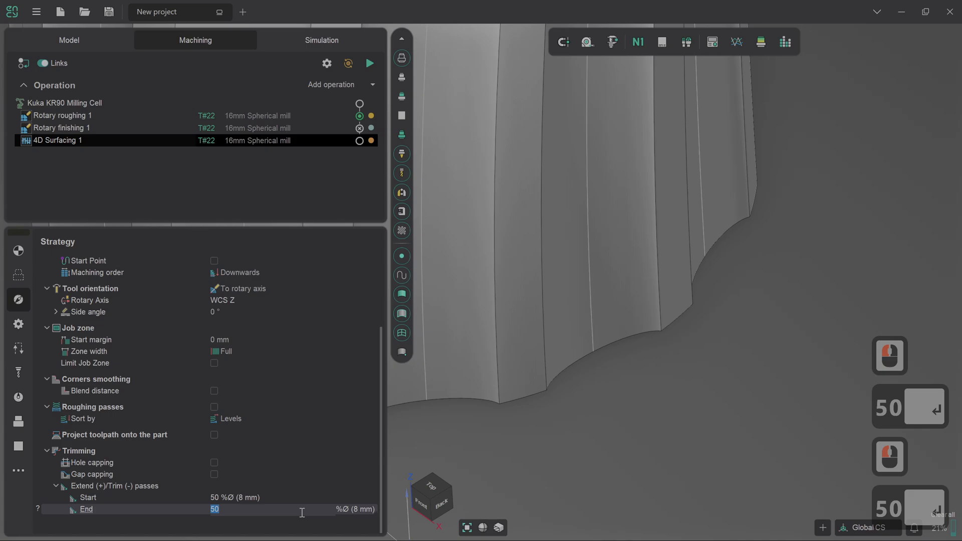
pyautogui.click(370, 63)
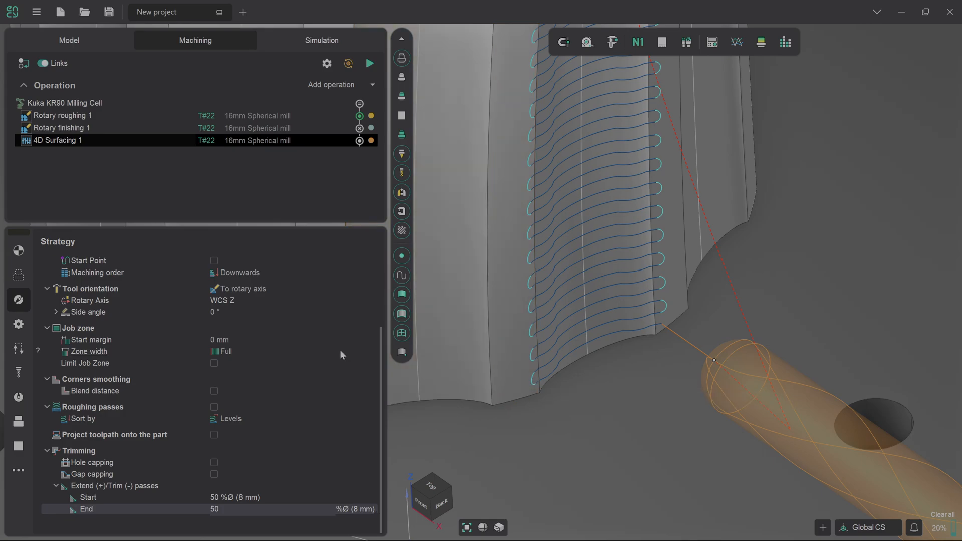
pyautogui.scroll(-8, 681, 361)
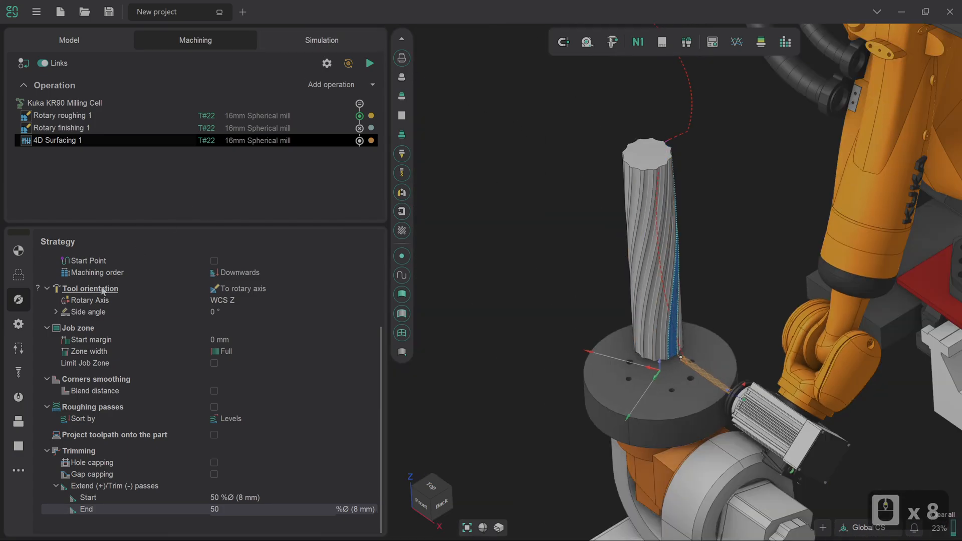
pyautogui.click(23, 346)
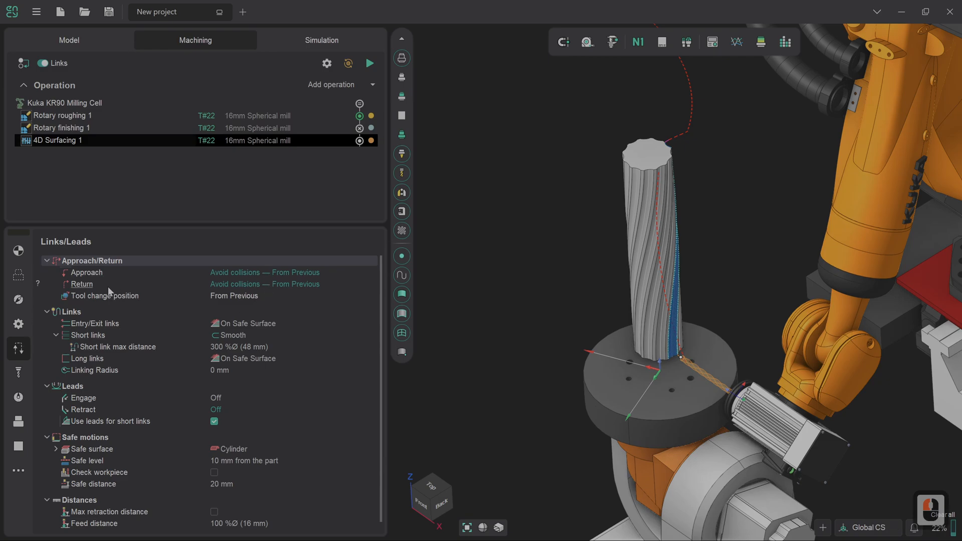
pyautogui.click(18, 251)
pyautogui.click(337, 104)
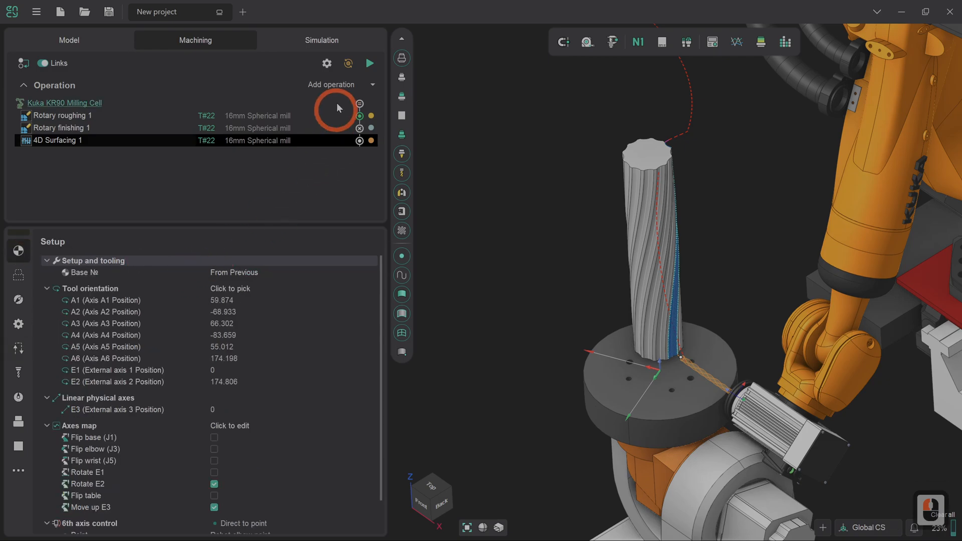
# - Reset the simulation workpiece and simulate the rotary roughing up to the 4D Surfacing operation
pyautogui.click(334, 41)
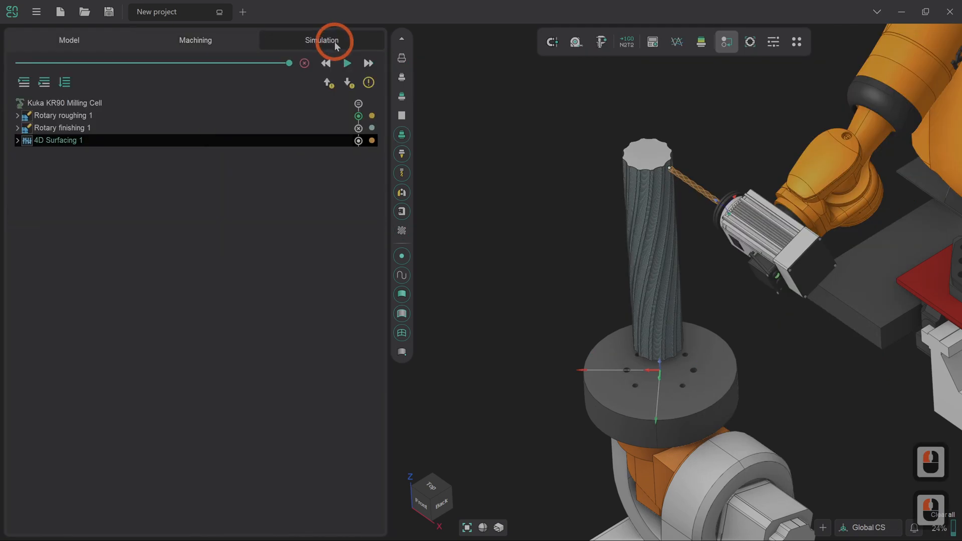
pyautogui.click(305, 64)
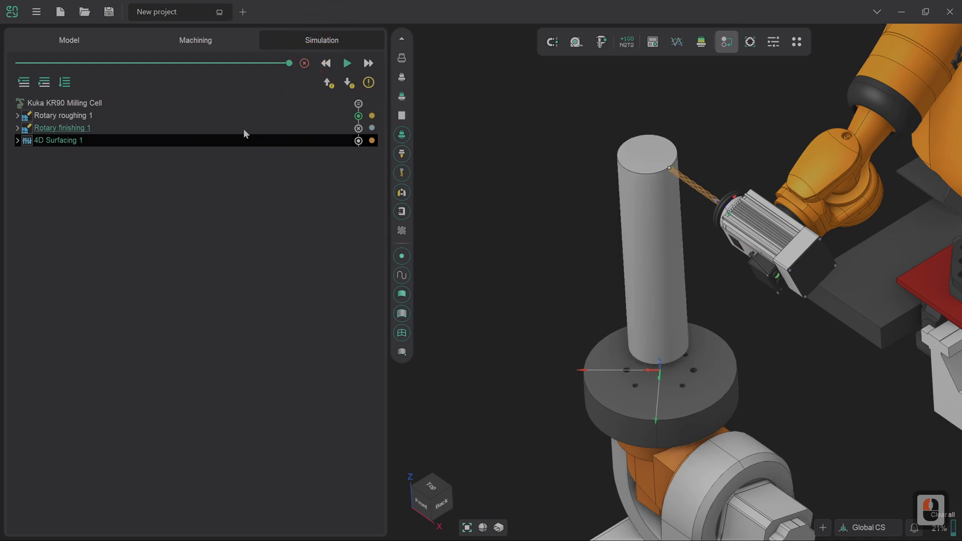
pyautogui.click(50, 83)
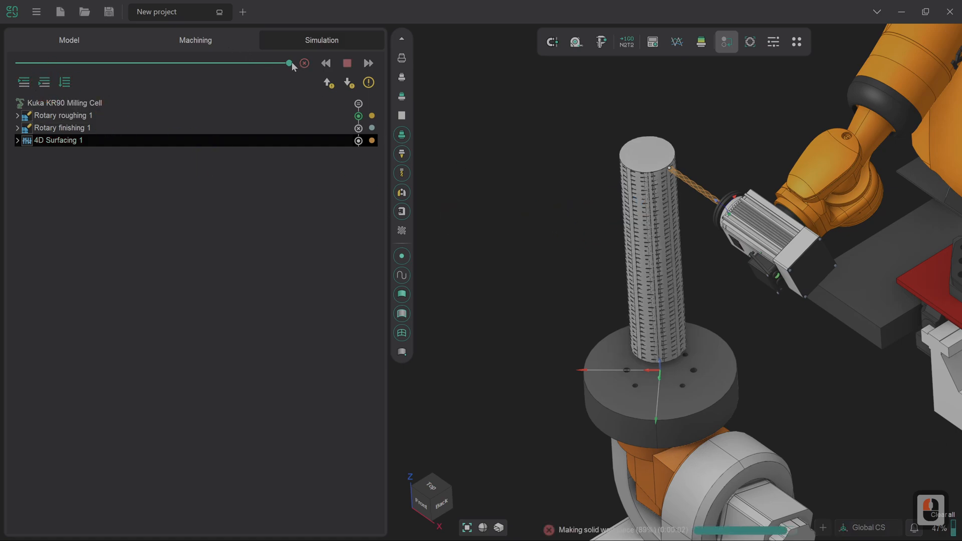
# - Lower the simulation speed and run the 4D Surfacing simulation, watching the flute being cut near the column's base
pyautogui.click(270, 65)
pyautogui.click(229, 63)
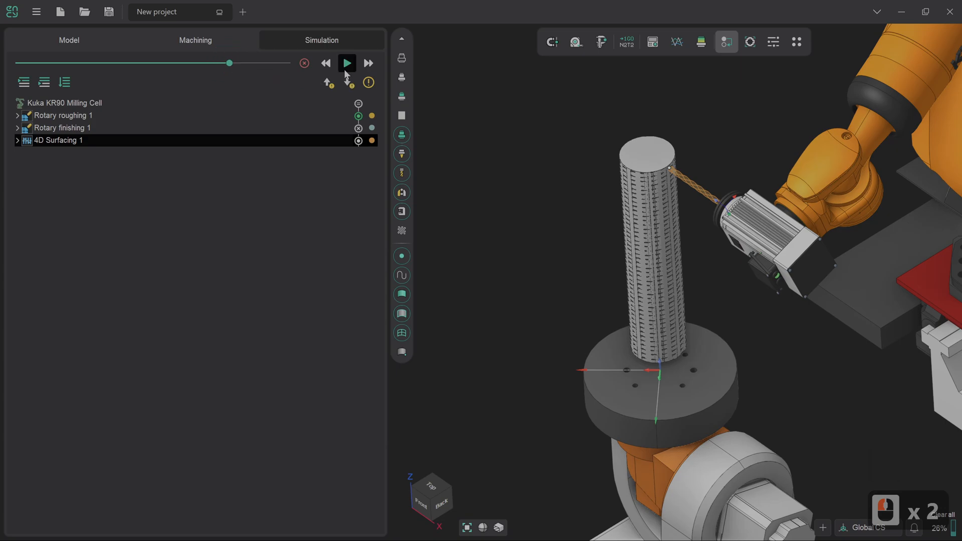
pyautogui.click(347, 63)
pyautogui.moveTo(347, 63); pyautogui.dragTo(636, 346)
pyautogui.moveTo(518, 276); pyautogui.dragTo(694, 356)
pyautogui.scroll(4, 691, 353)
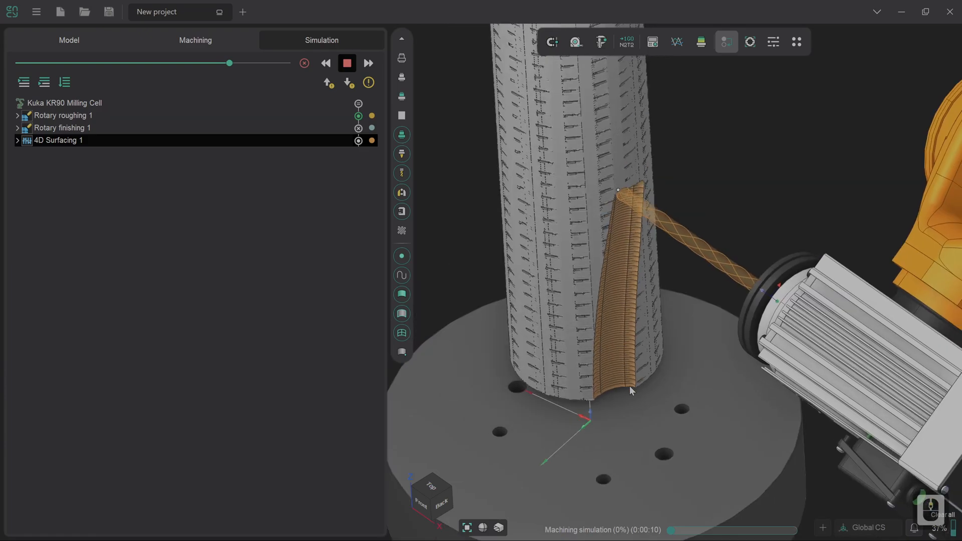
pyautogui.scroll(-2, 629, 386)
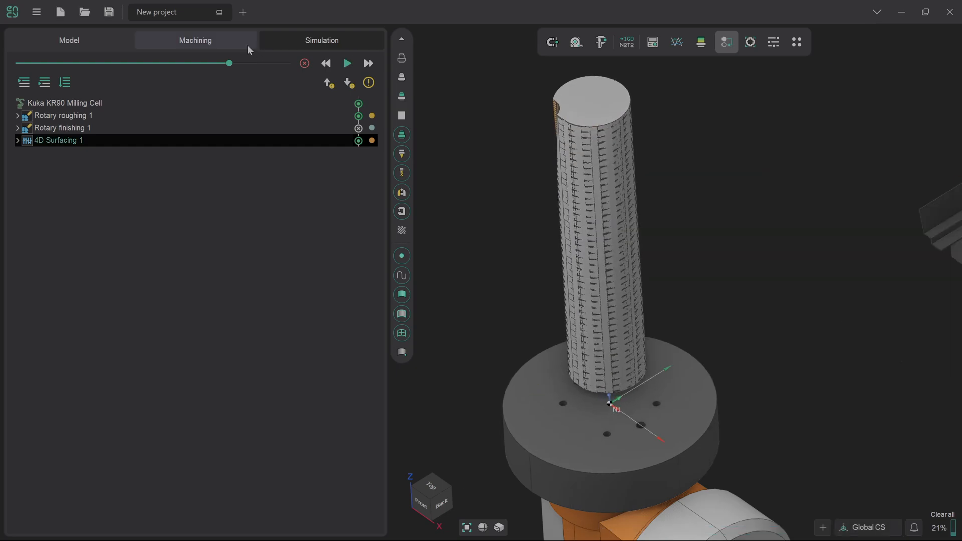
# - Duplicate the 4D Surfacing 1 operation in the machining operation list
pyautogui.click(243, 44)
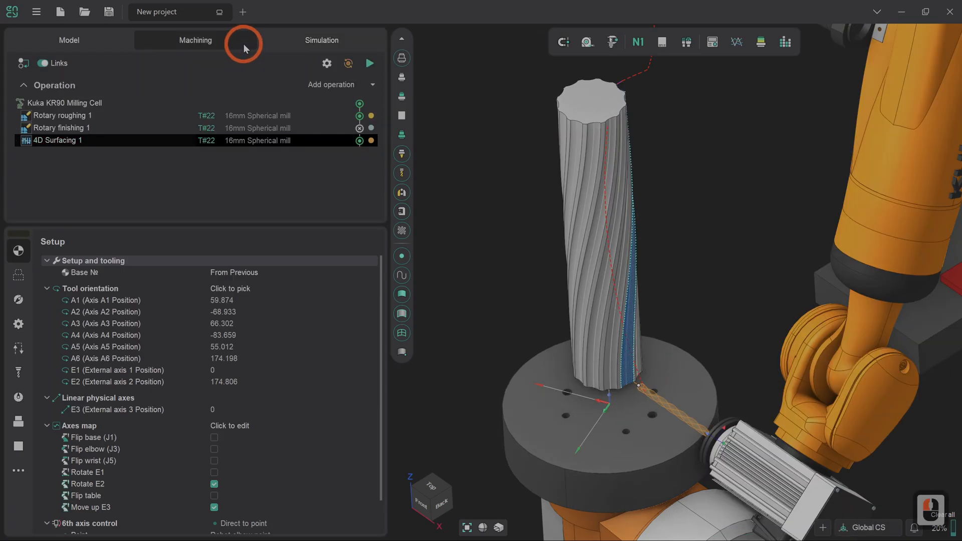
pyautogui.rightClick(248, 144)
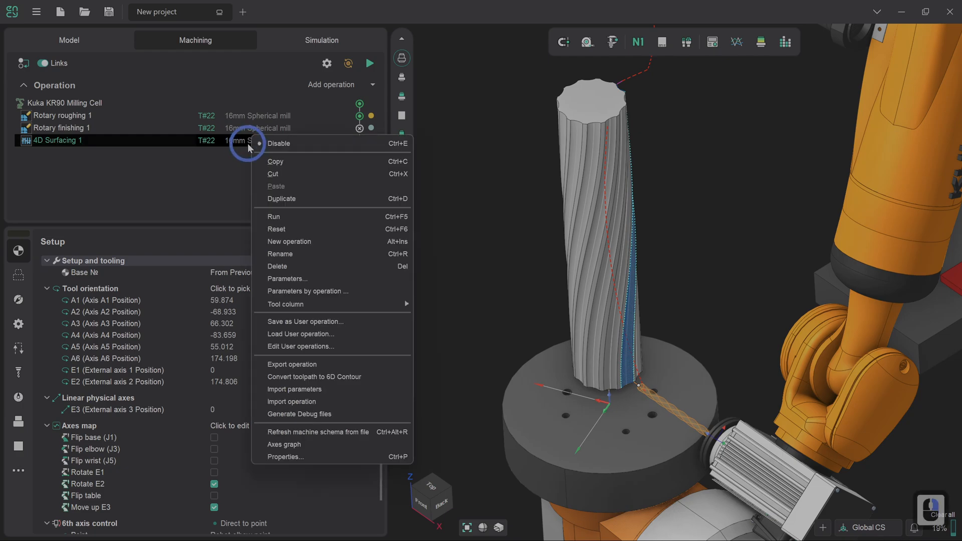
pyautogui.click(270, 199)
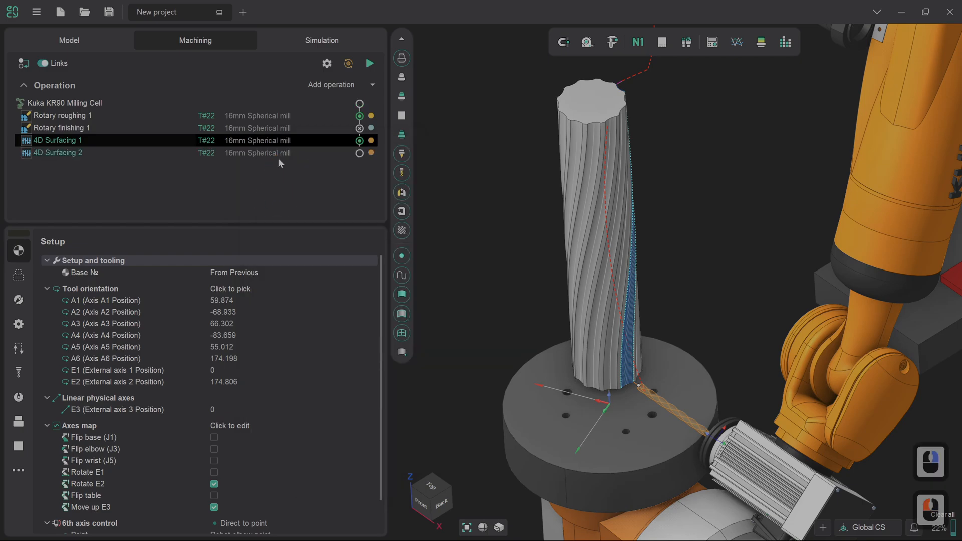
# - Examine the flute's toolpath and the narrow face beside it from the column's base to its top
pyautogui.scroll(6, 639, 374)
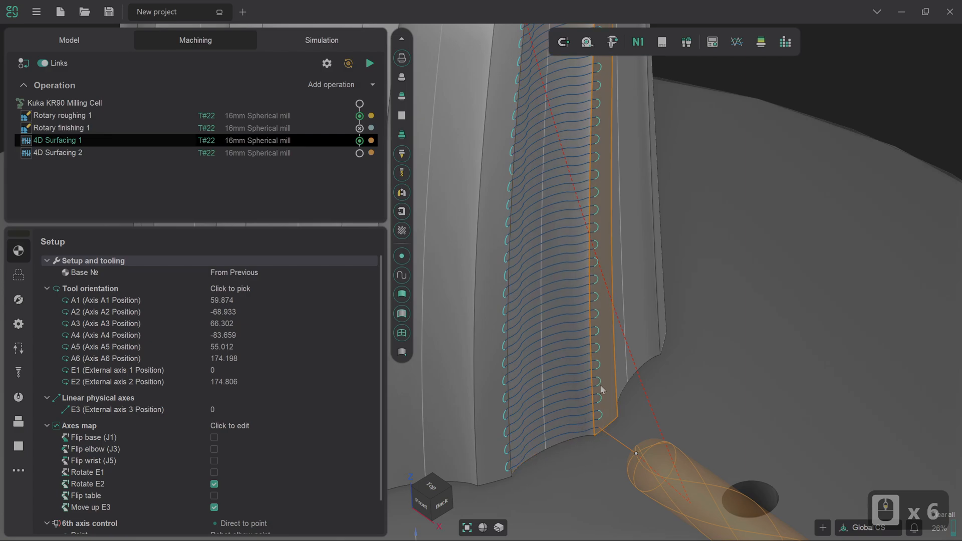
pyautogui.scroll(-9, 600, 384)
pyautogui.scroll(12, 590, 158)
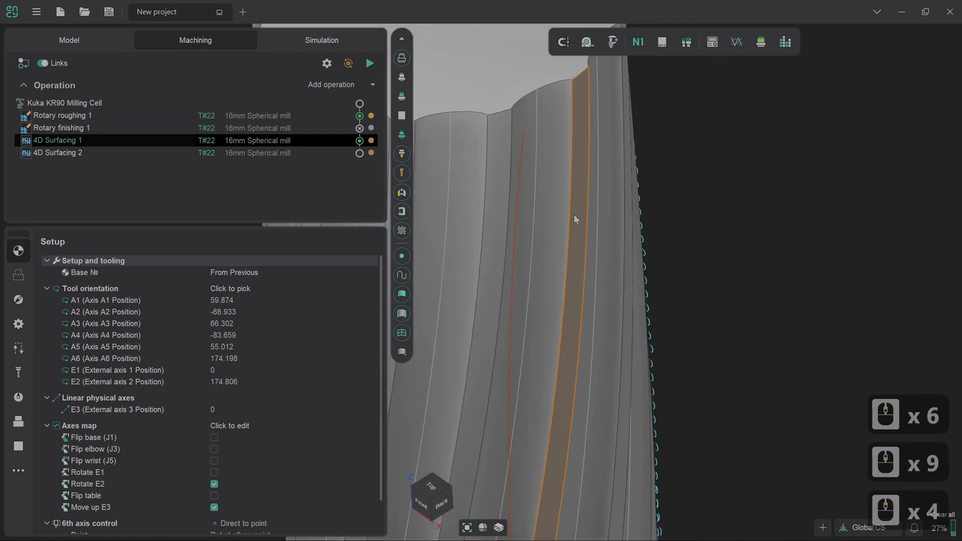
pyautogui.scroll(-3, 573, 216)
pyautogui.moveTo(606, 123); pyautogui.dragTo(545, 151, button='right')
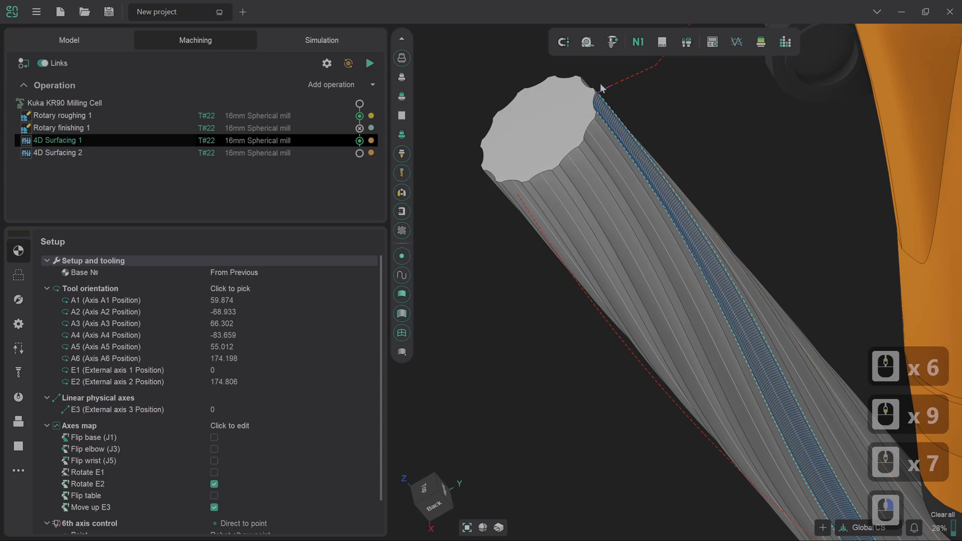
pyautogui.moveTo(600, 83); pyautogui.dragTo(624, 97, button='right')
pyautogui.scroll(-3, 619, 119)
pyautogui.scroll(1, 660, 368)
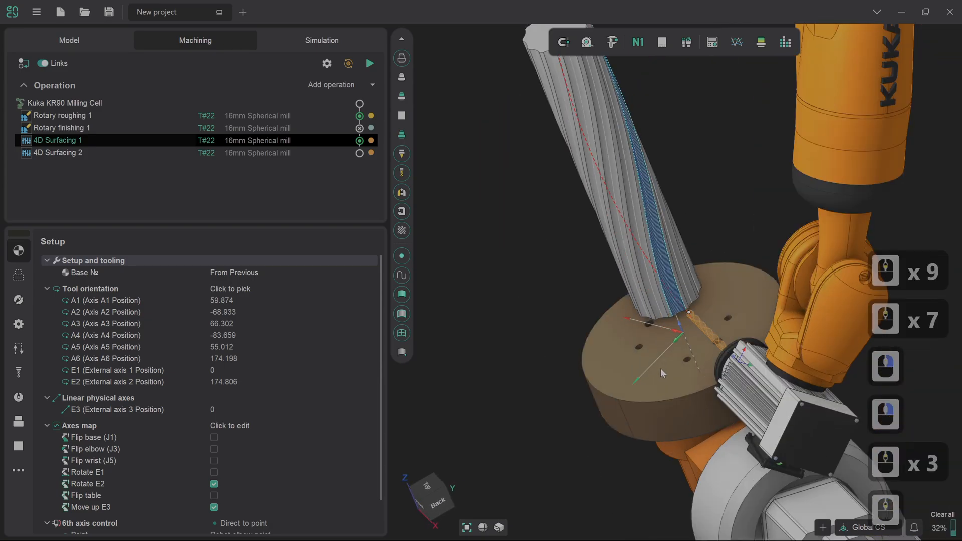
pyautogui.scroll(4, 661, 368)
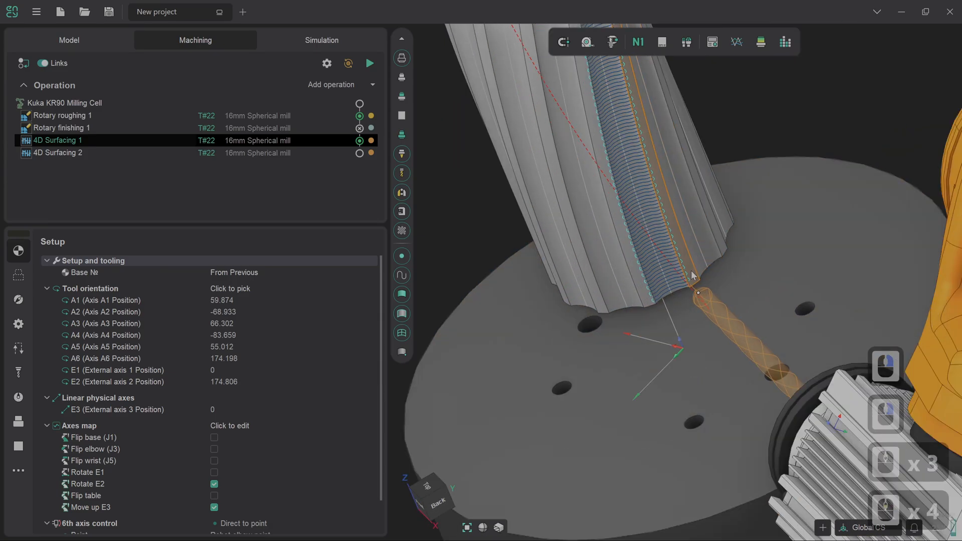
pyautogui.click(423, 499)
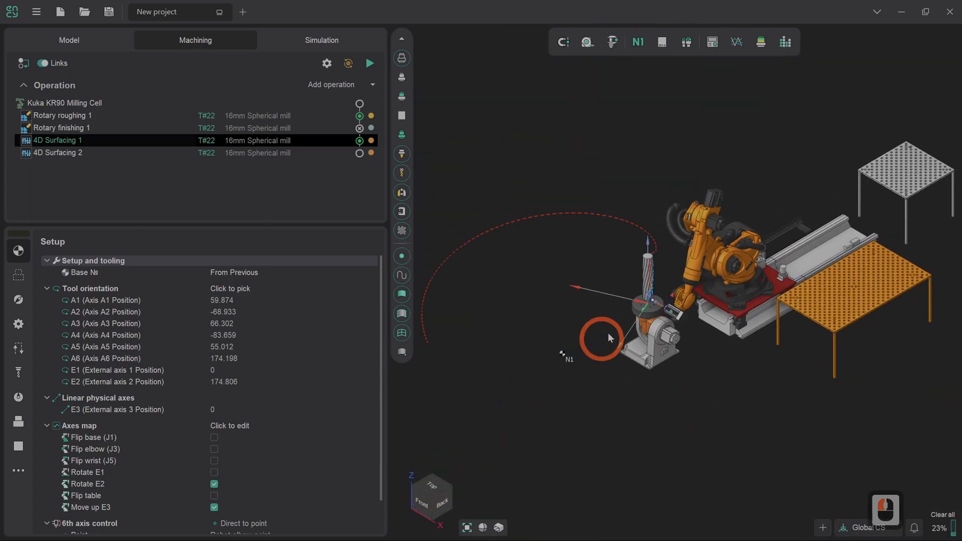
pyautogui.scroll(11, 640, 311)
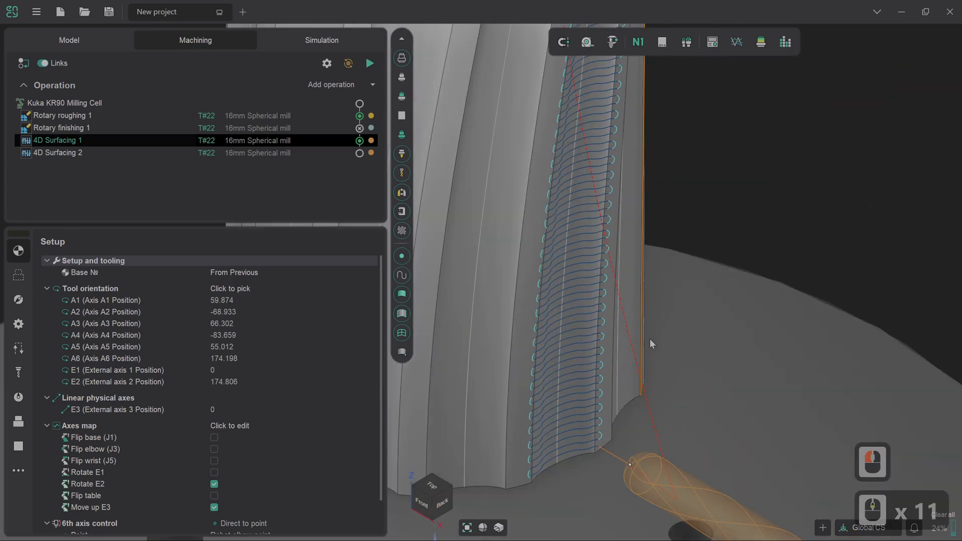
# - Replace the flute face with the narrow face on its right as the machining surface of 4D Surfacing 1
pyautogui.click(20, 276)
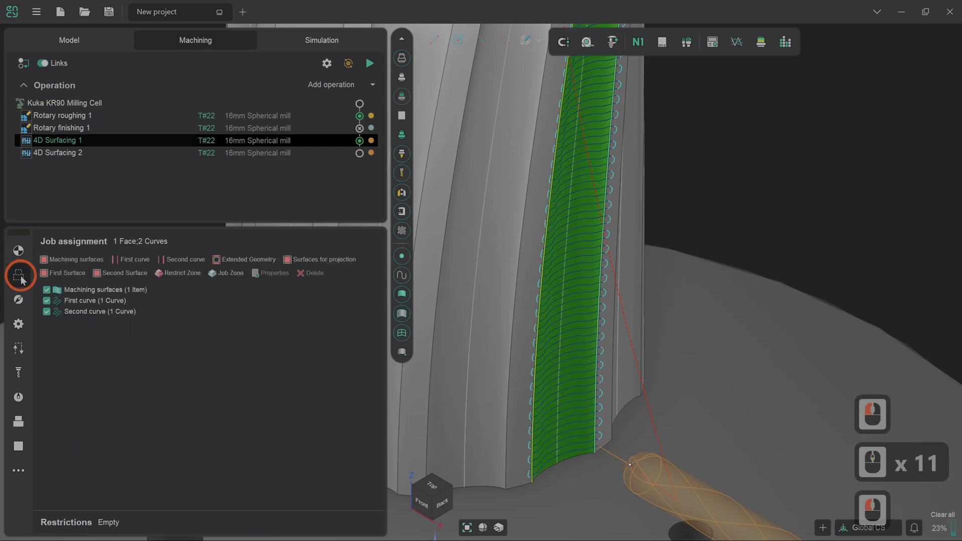
pyautogui.click(125, 291)
pyautogui.click(306, 273)
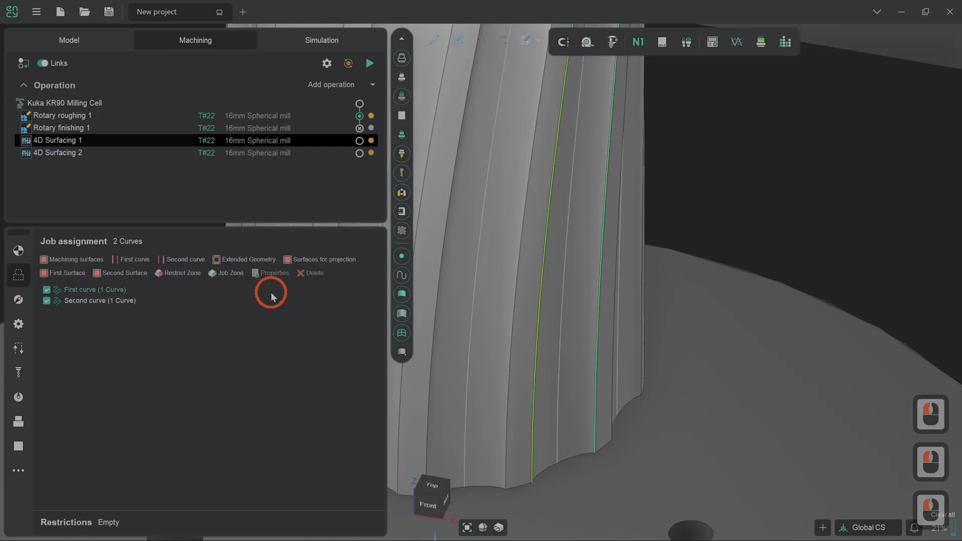
pyautogui.click(607, 439)
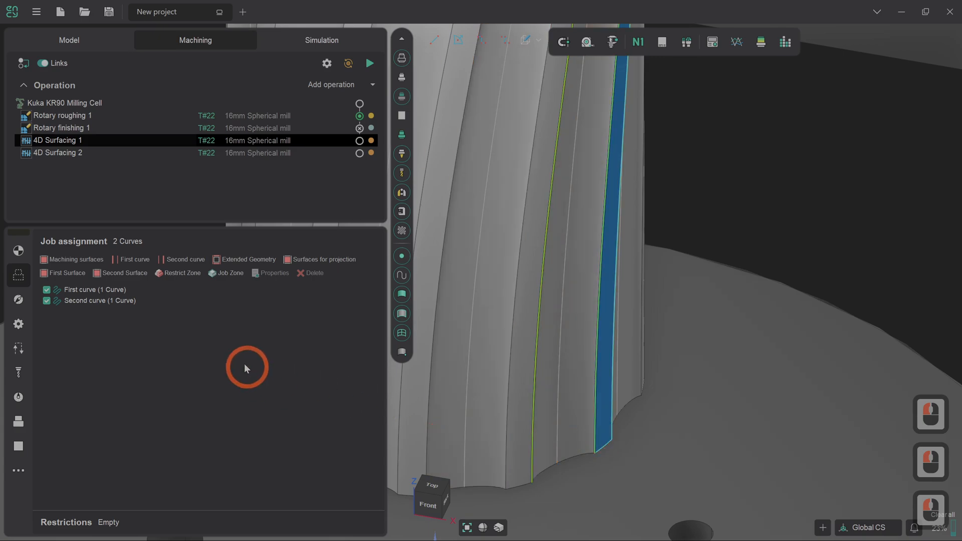
pyautogui.click(98, 259)
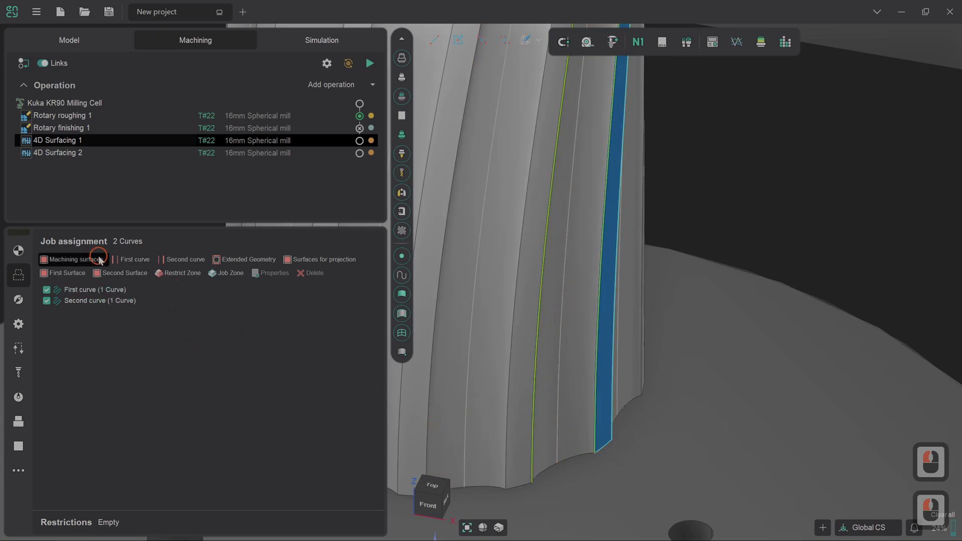
# - Replace the second curve in the job assignment with the narrow face's right long edge
pyautogui.click(99, 300)
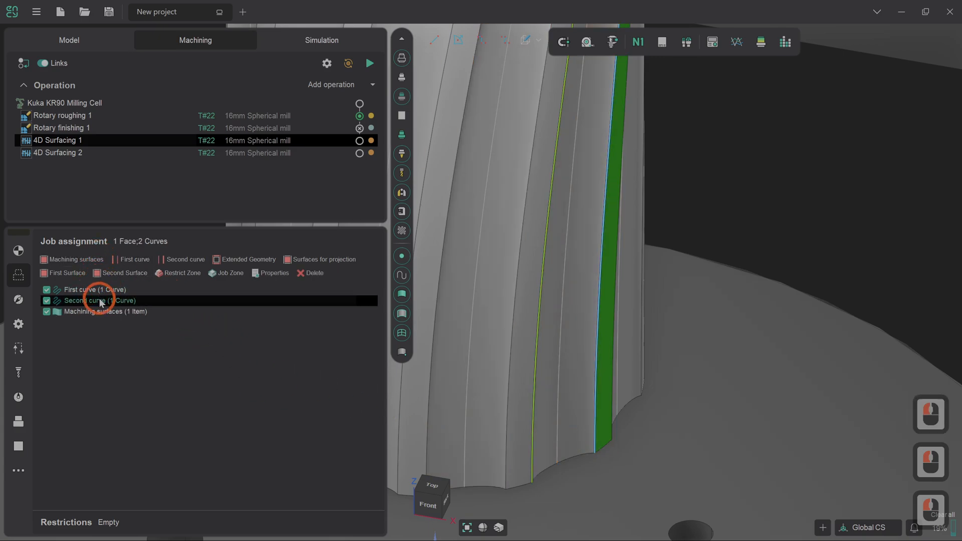
pyautogui.click(310, 275)
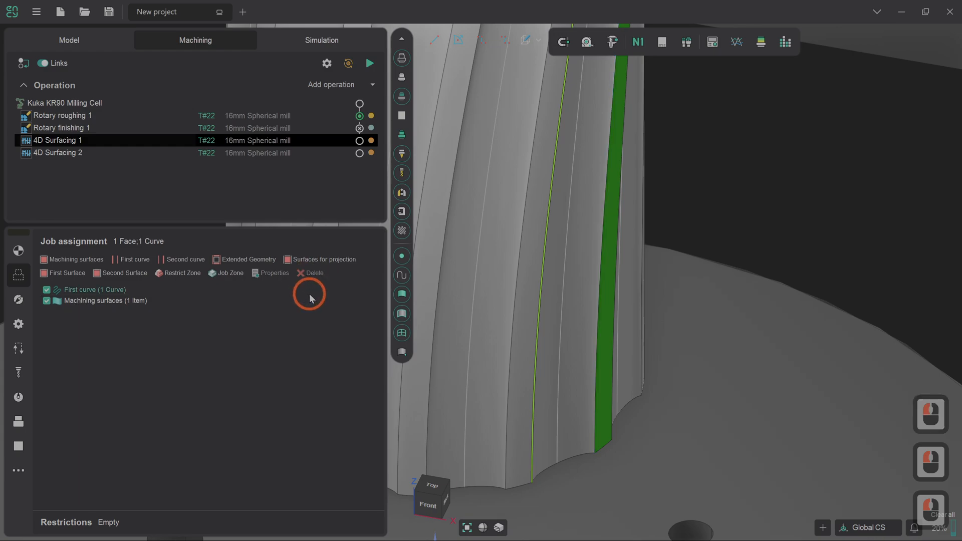
pyautogui.click(577, 414)
pyautogui.click(613, 413)
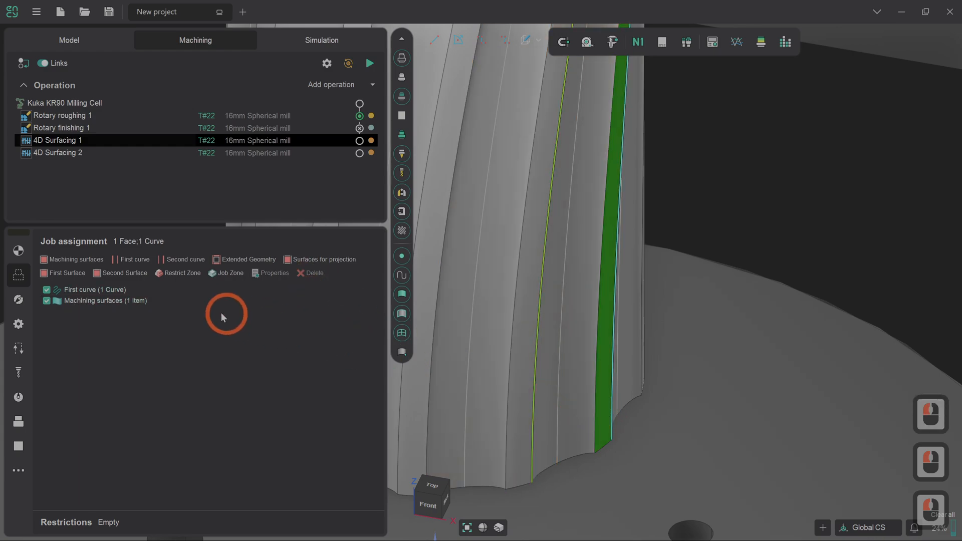
pyautogui.click(169, 261)
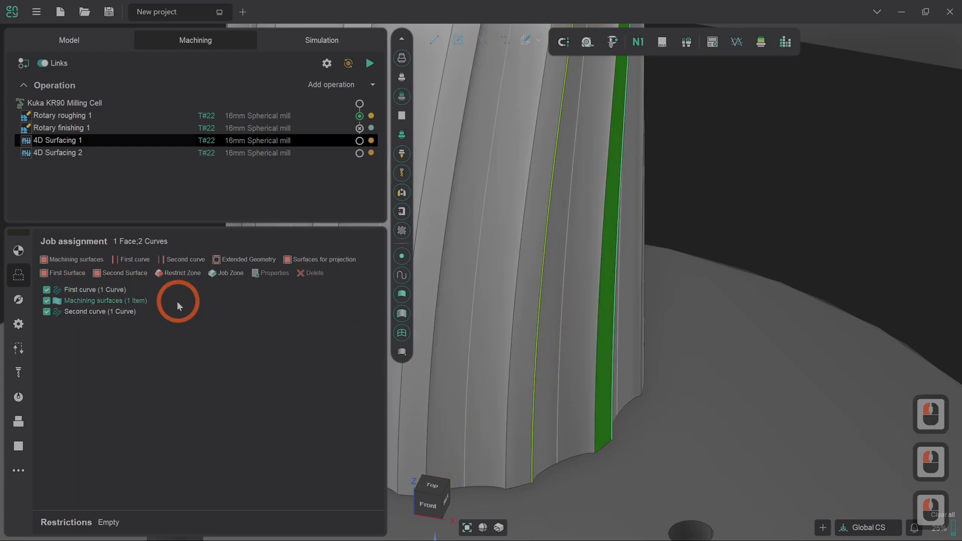
# - Replace the first curve in the job assignment with the narrow face's left long edge
pyautogui.click(75, 290)
pyautogui.click(315, 292)
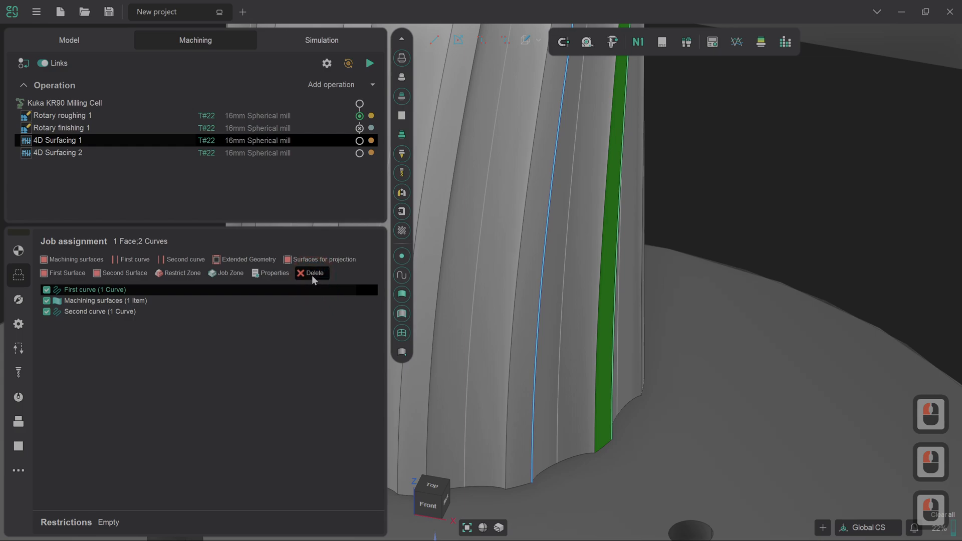
pyautogui.click(313, 275)
pyautogui.click(596, 430)
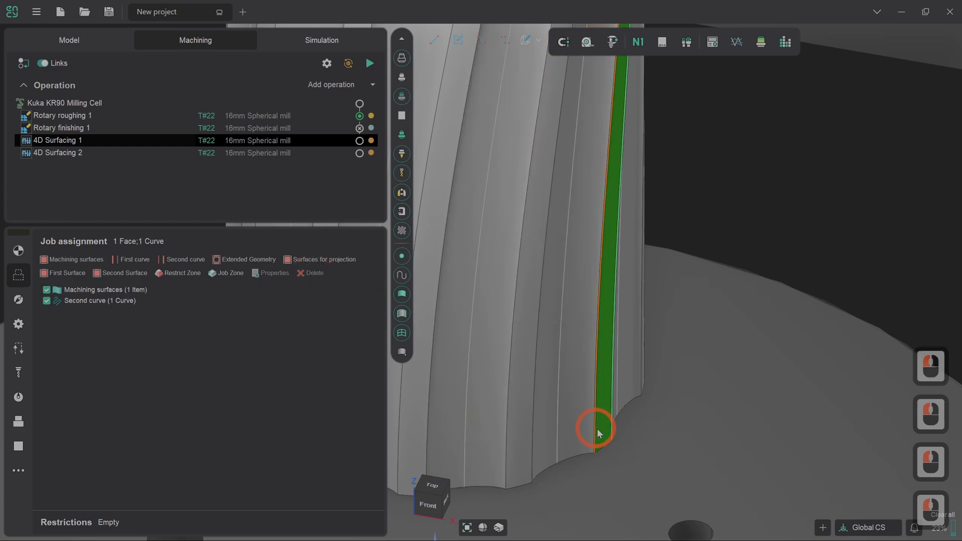
pyautogui.click(125, 261)
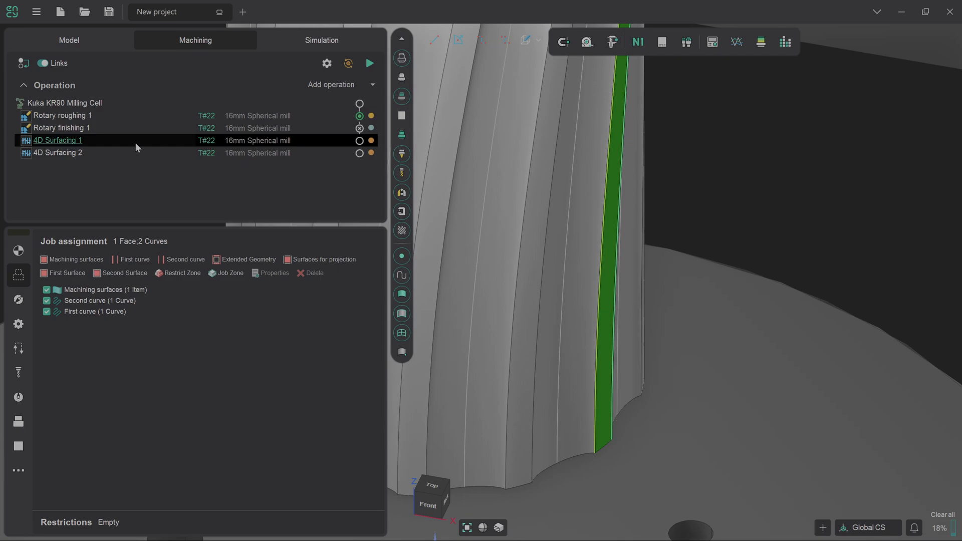
# - Move 4D Surfacing 1 below 4D Surfacing 2 in the operation list and set its strategy to Morph between two curves
pyautogui.moveTo(136, 143); pyautogui.dragTo(135, 156)
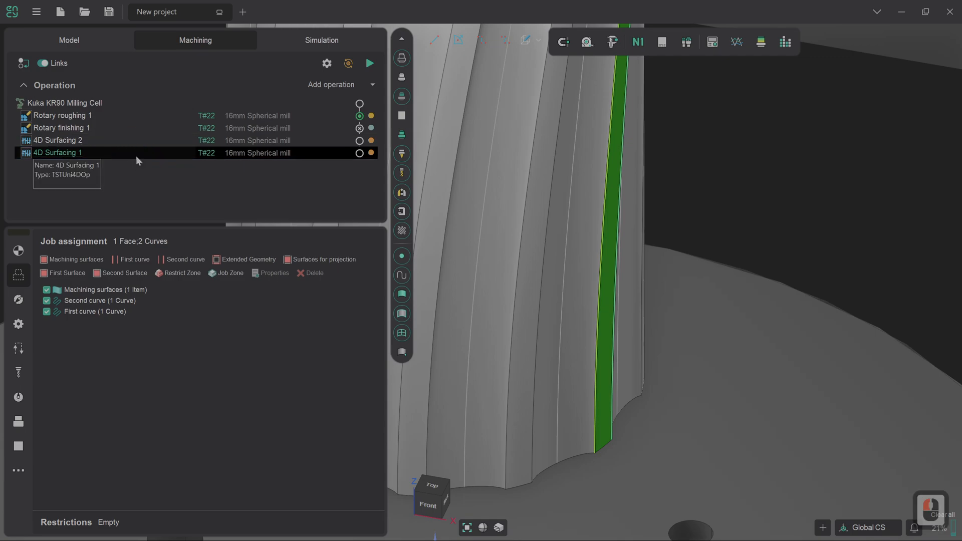
pyautogui.click(18, 299)
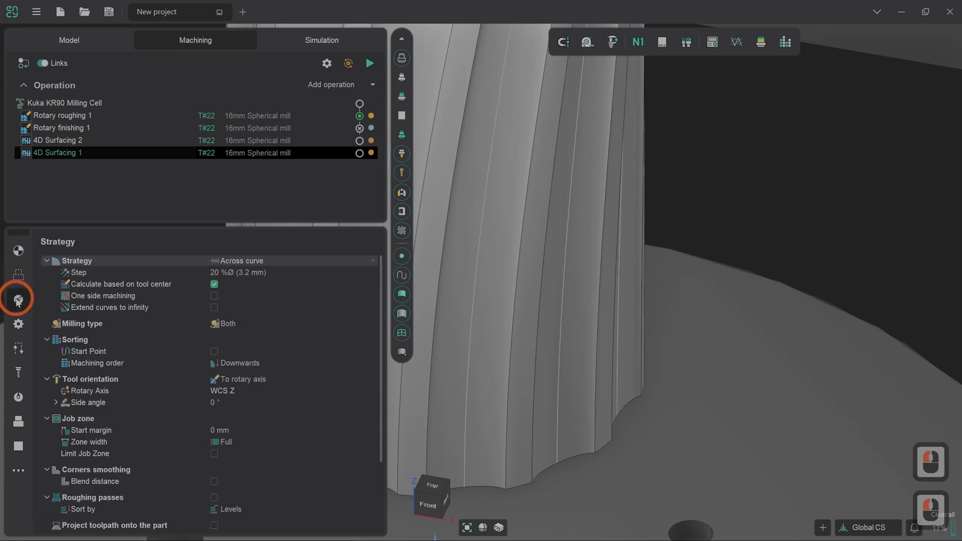
pyautogui.click(250, 261)
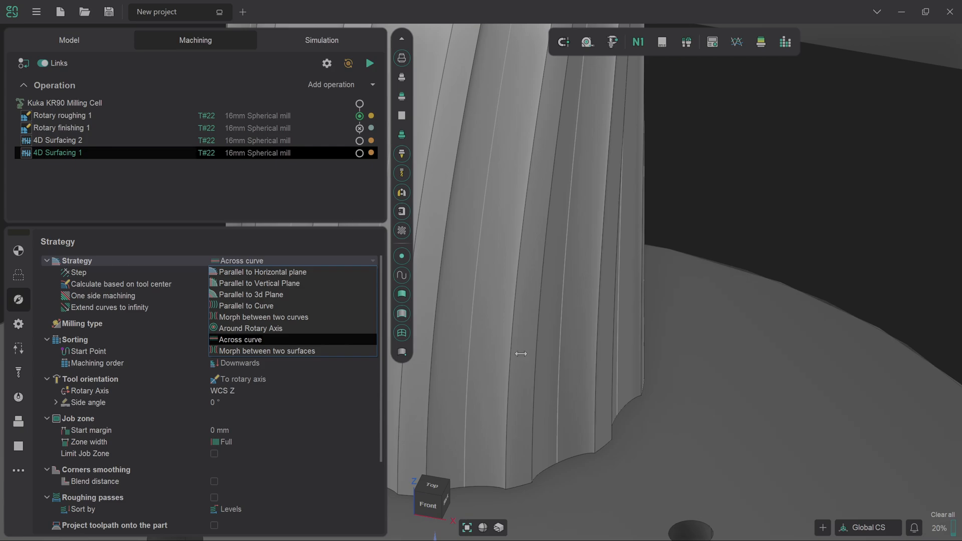
pyautogui.click(292, 317)
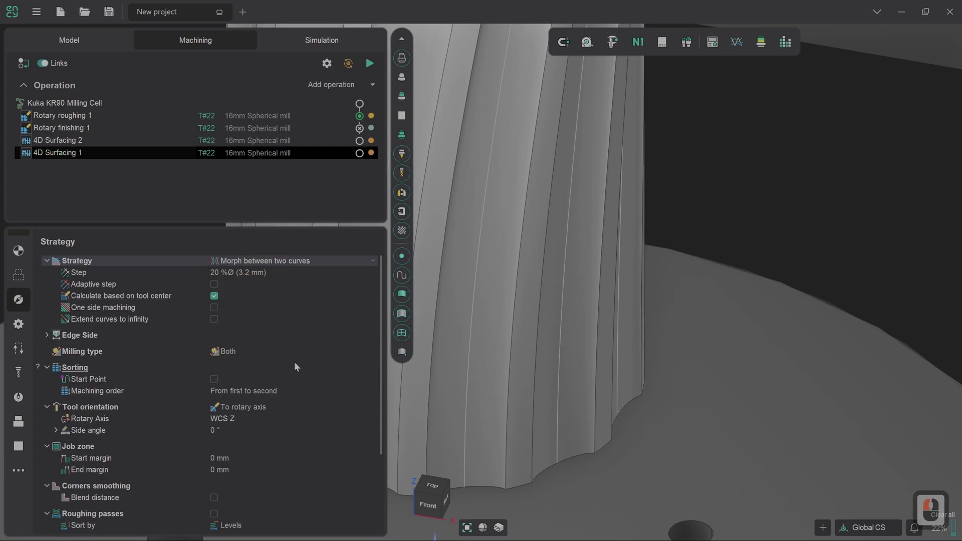
pyautogui.moveTo(380, 264); pyautogui.dragTo(381, 351)
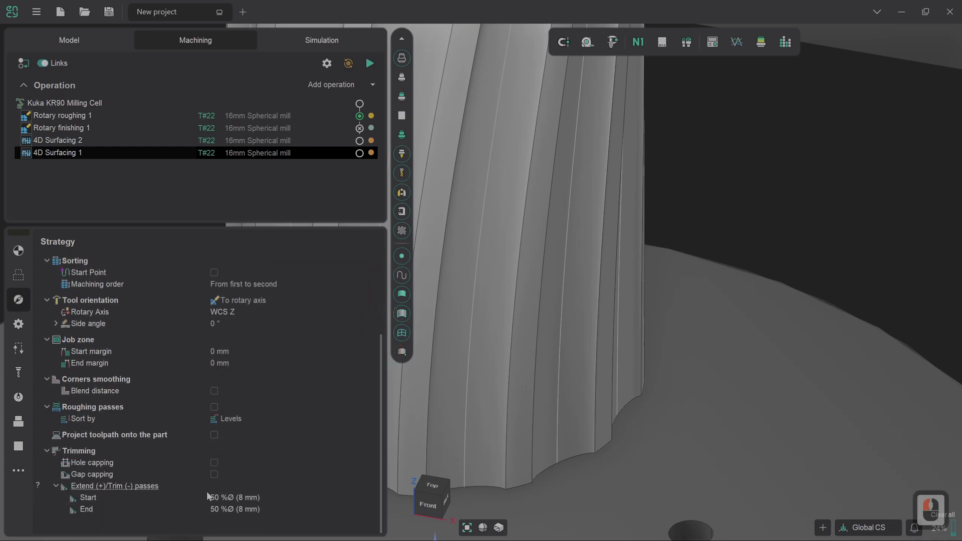
pyautogui.moveTo(378, 461); pyautogui.dragTo(379, 335)
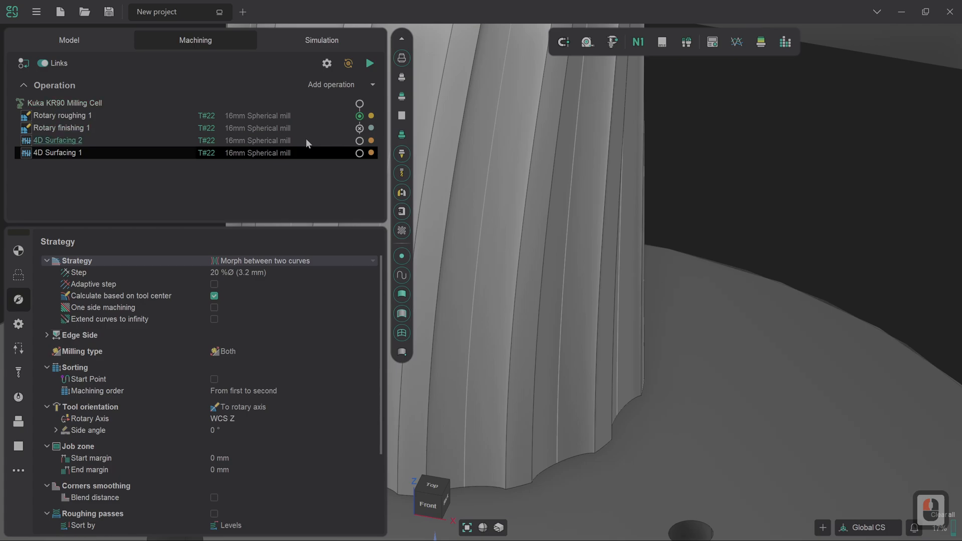
# - Calculate the toolpath of 4D Surfacing 1 and inspect its passes along the narrow face
pyautogui.click(369, 63)
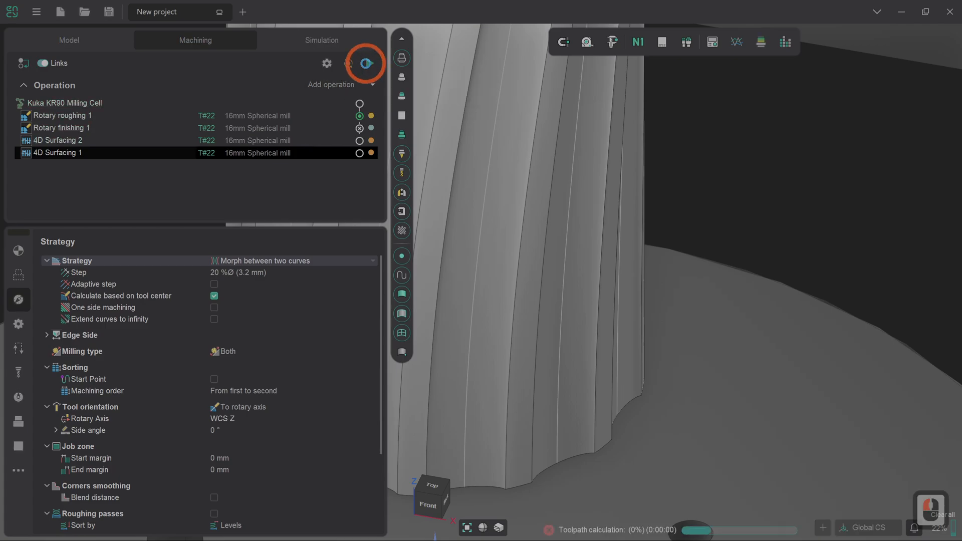
pyautogui.scroll(-2, 608, 330)
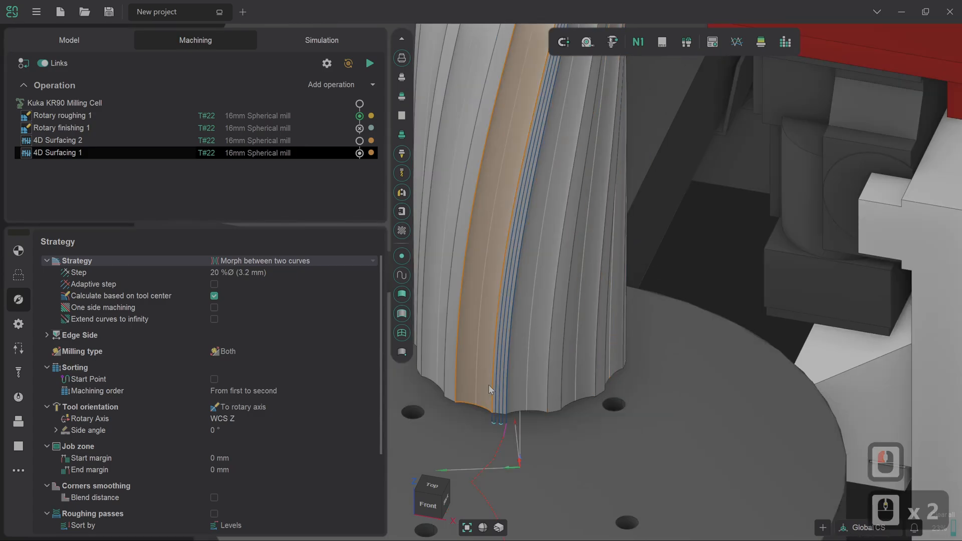
pyautogui.scroll(2, 489, 385)
pyautogui.scroll(-4, 516, 331)
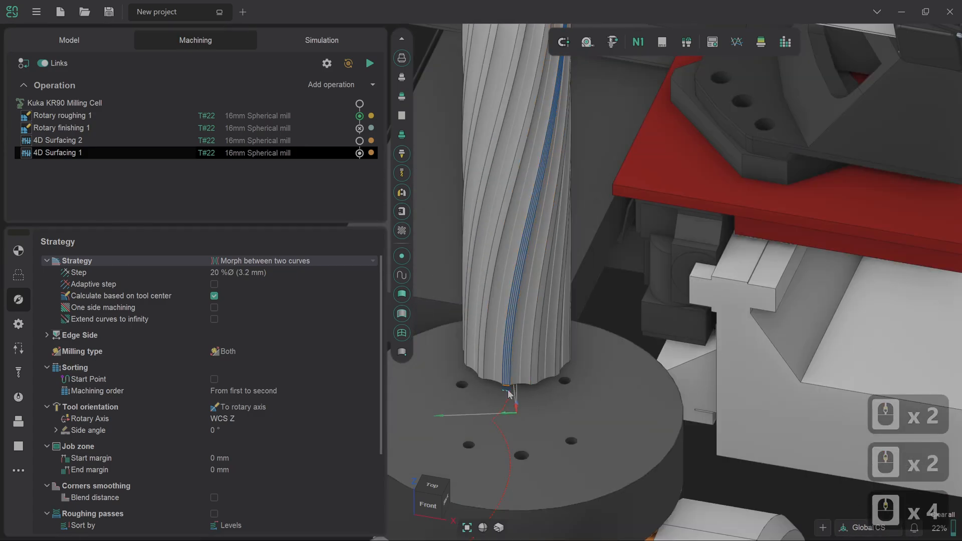
pyautogui.scroll(3, 496, 395)
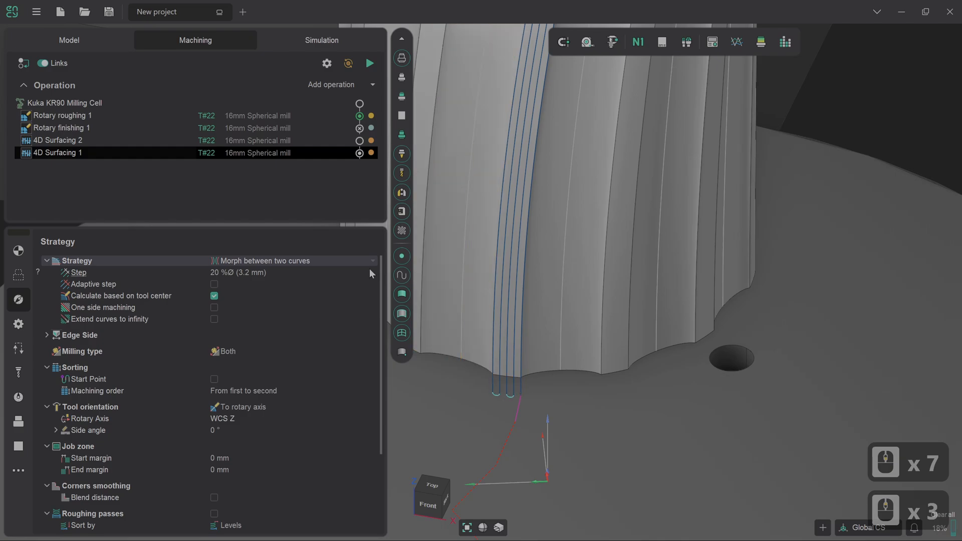
# - Calculate the toolpath of 4D Surfacing 2 and check it around the whole column and rotary table
pyautogui.click(302, 142)
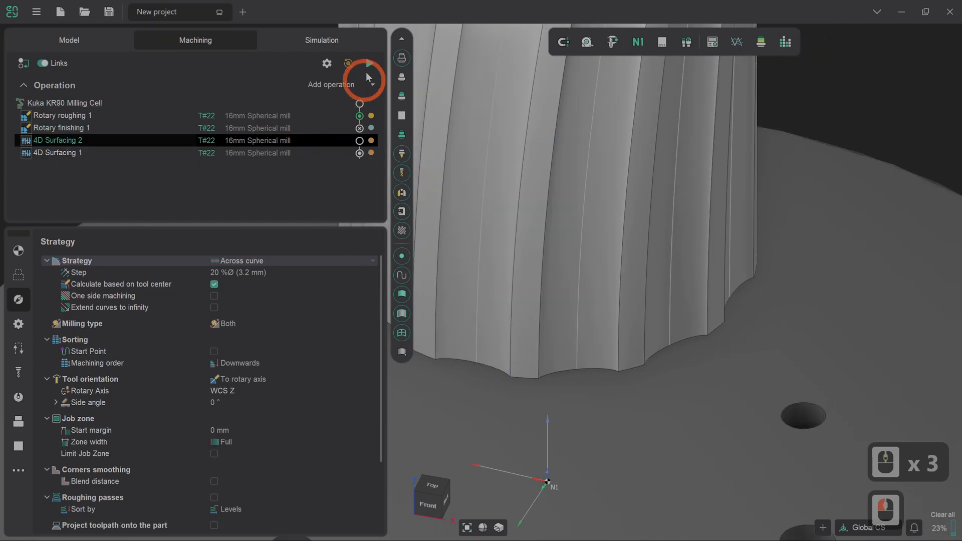
pyautogui.click(369, 62)
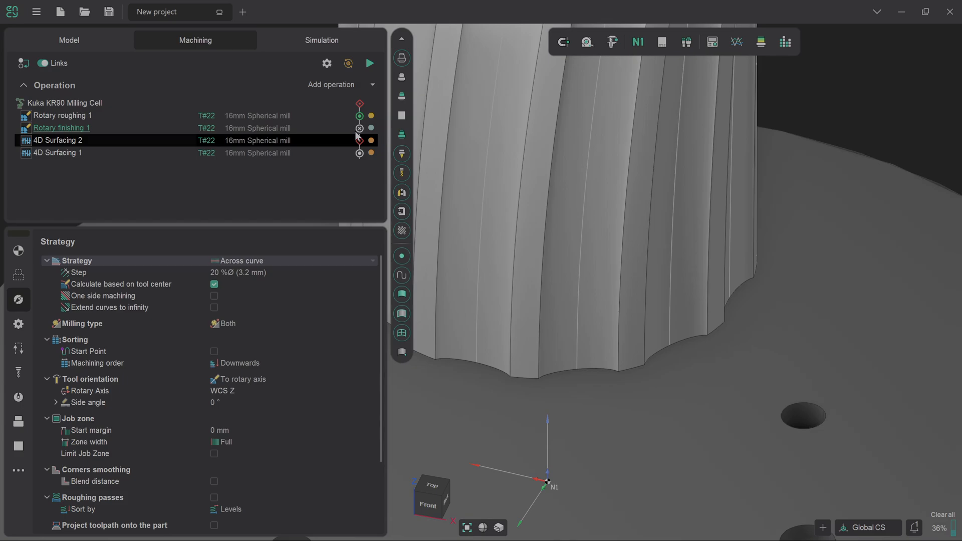
pyautogui.click(395, 221)
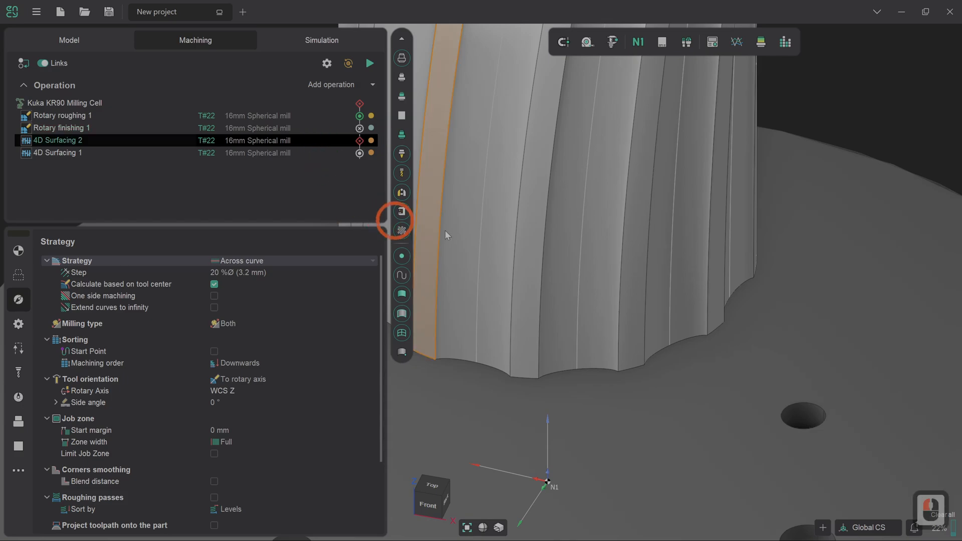
pyautogui.scroll(-7, 662, 387)
pyautogui.moveTo(662, 354); pyautogui.dragTo(539, 231, button='right')
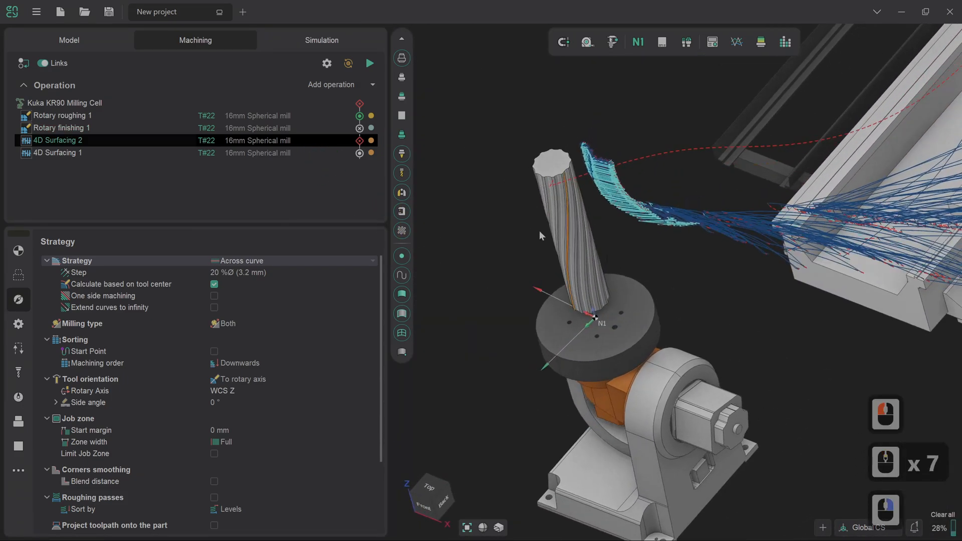
# - Enable Move up E3 and Rotate E2 in the axes map of 4D Surfacing 2 and recalculate its toolpath
pyautogui.click(18, 251)
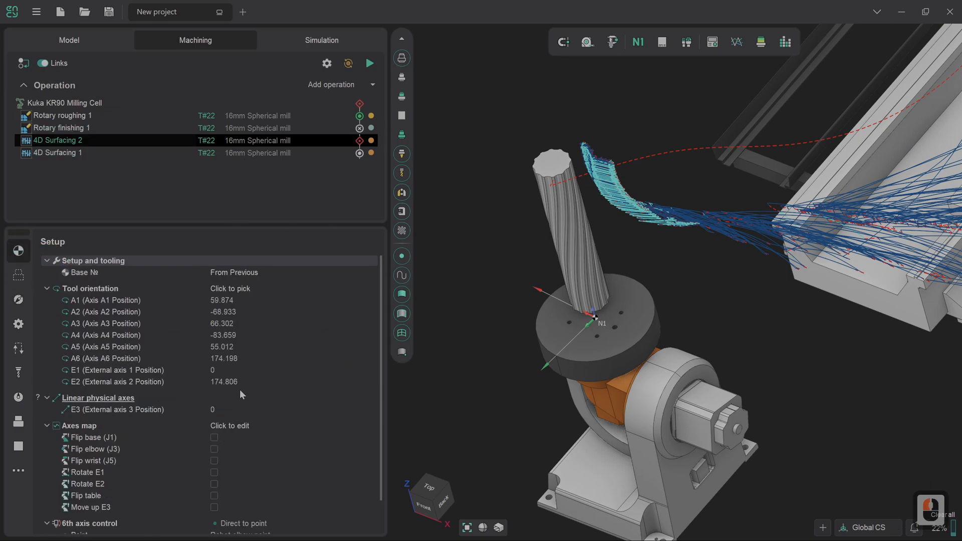
pyautogui.click(214, 507)
pyautogui.click(214, 484)
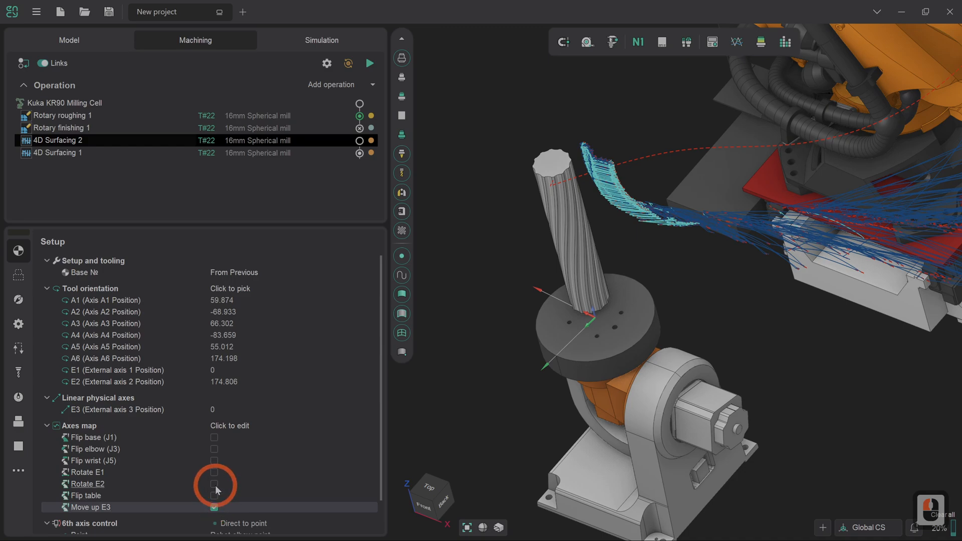
pyautogui.click(367, 63)
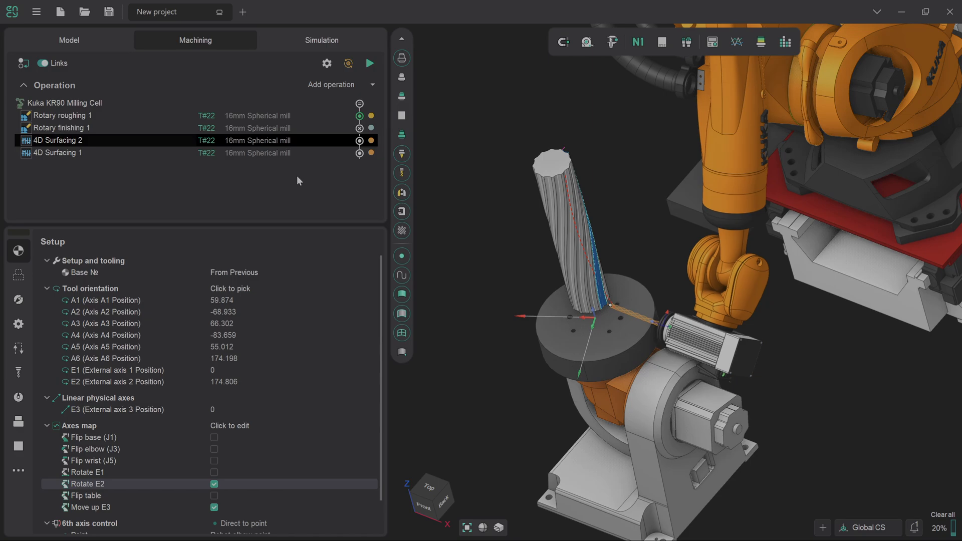
# - Reset the workpiece in the simulation and bring it to its roughed state, ready for simulating 4D Surfacing 1
pyautogui.click(313, 41)
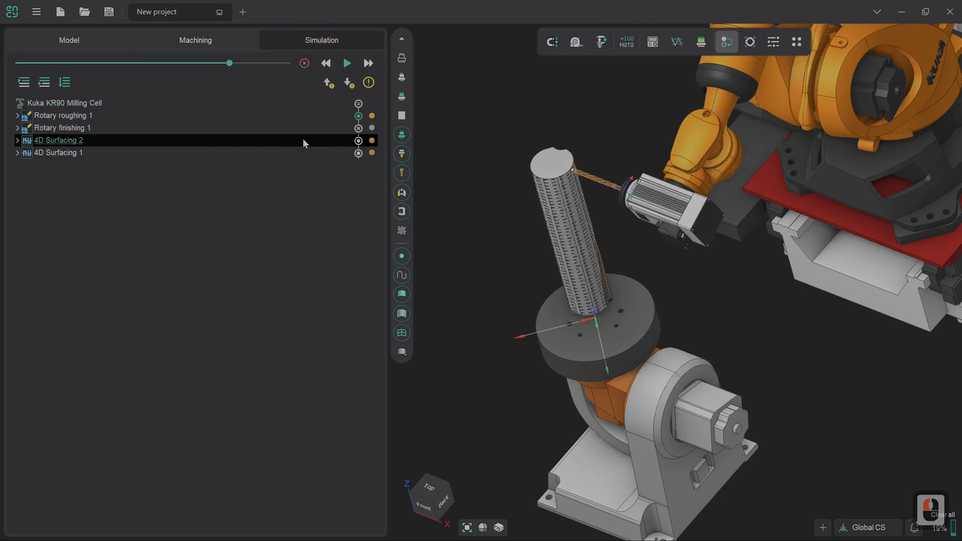
pyautogui.moveTo(304, 140)
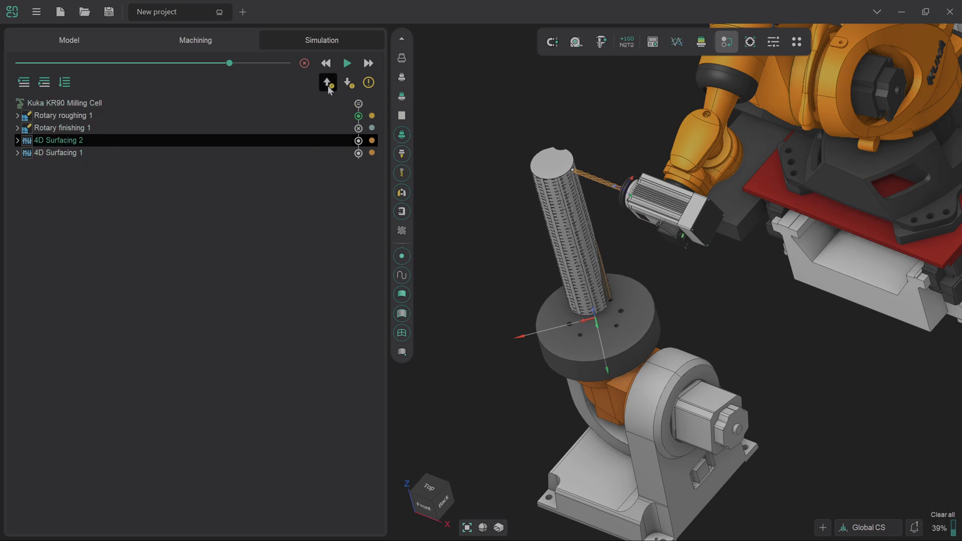
pyautogui.click(304, 63)
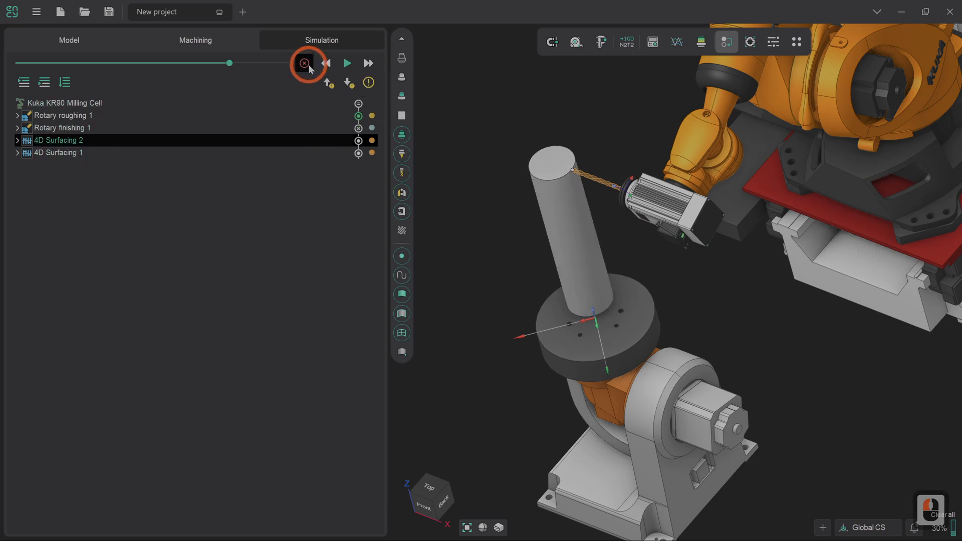
pyautogui.click(445, 503)
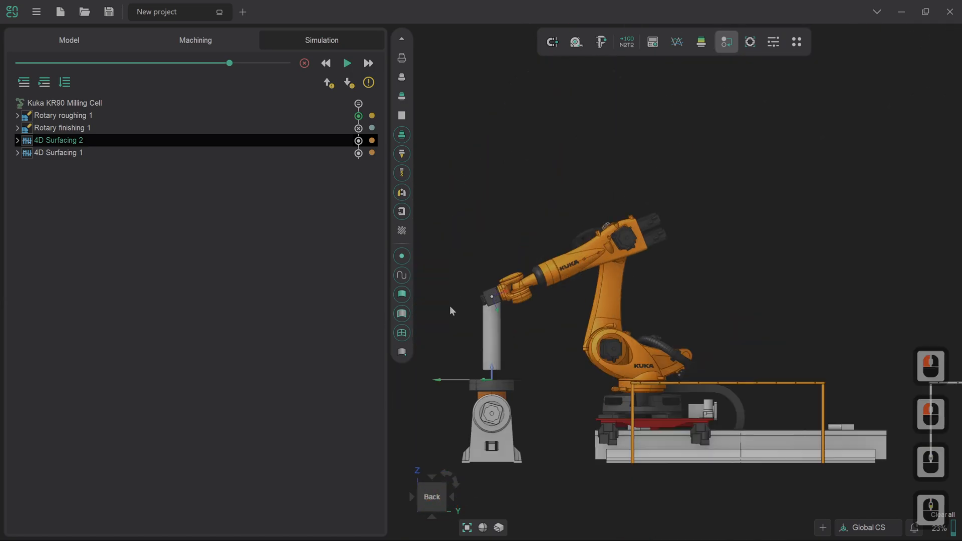
pyautogui.scroll(4, 450, 311)
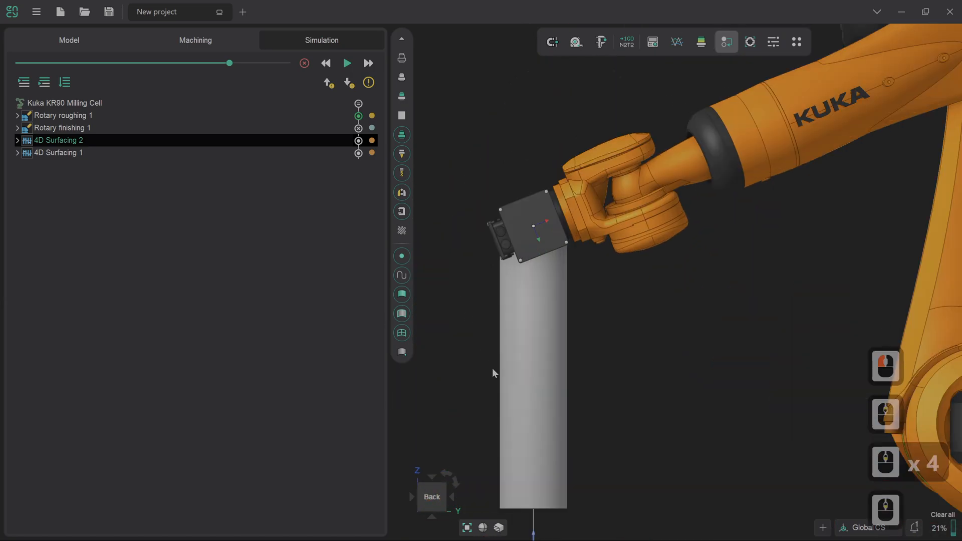
pyautogui.click(24, 83)
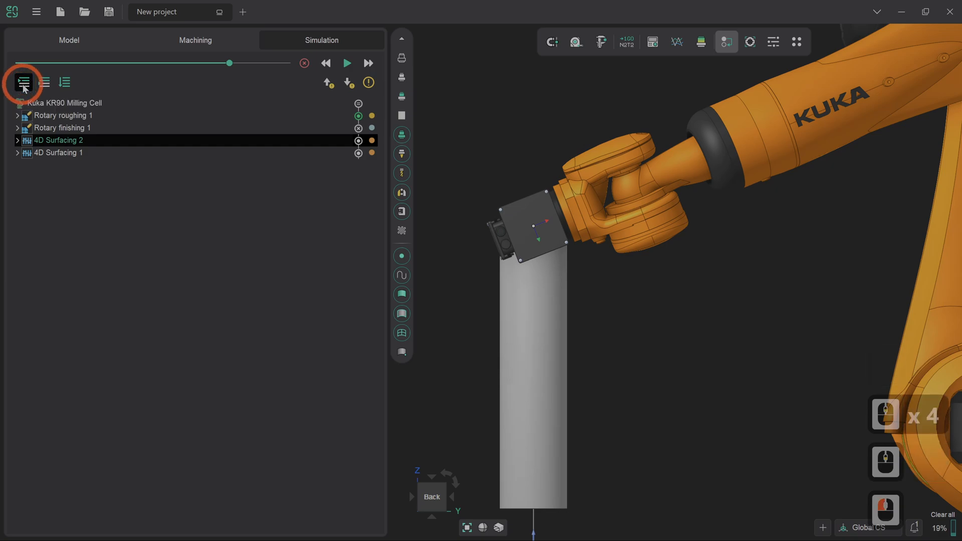
# - Simulate 4D Surfacing 1 and inspect the machined narrow face near the column's upper end
pyautogui.click(347, 64)
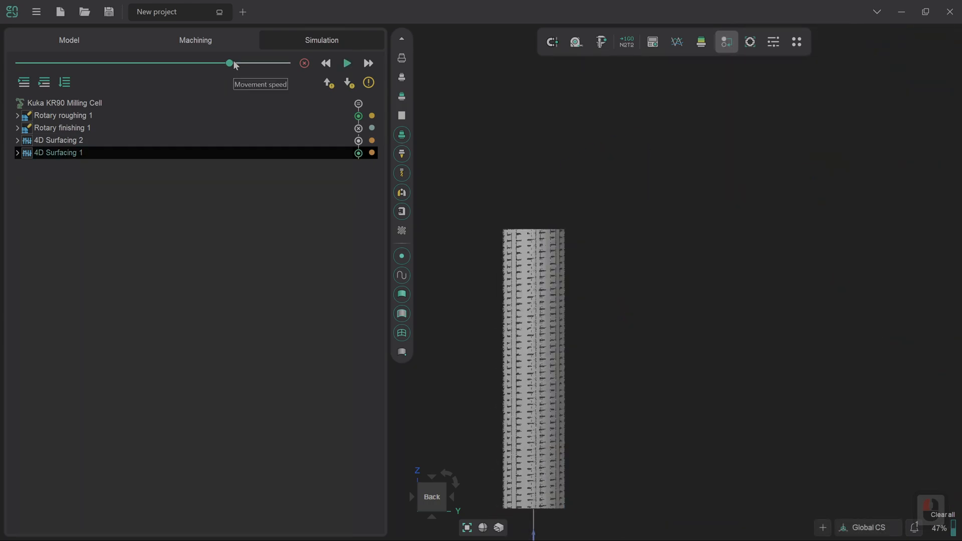
pyautogui.scroll(-2, 577, 290)
pyautogui.moveTo(554, 322); pyautogui.dragTo(587, 380, button='right')
pyautogui.scroll(-1, 586, 380)
pyautogui.scroll(-2, 587, 380)
pyautogui.scroll(6, 523, 275)
pyautogui.moveTo(564, 318); pyautogui.dragTo(592, 320, button='right')
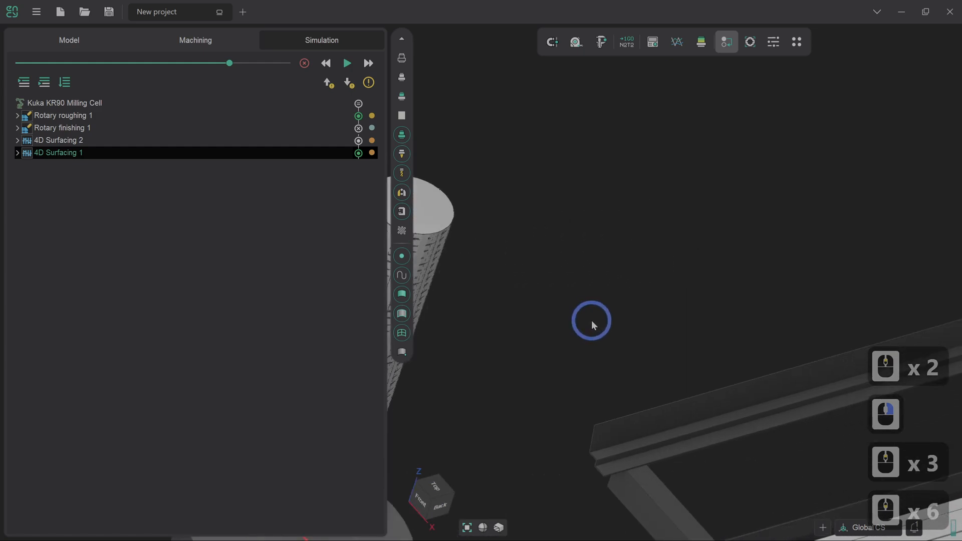
pyautogui.scroll(-3, 590, 320)
pyautogui.scroll(4, 495, 301)
pyautogui.moveTo(496, 301); pyautogui.dragTo(567, 256, button='right')
pyautogui.scroll(-2, 567, 256)
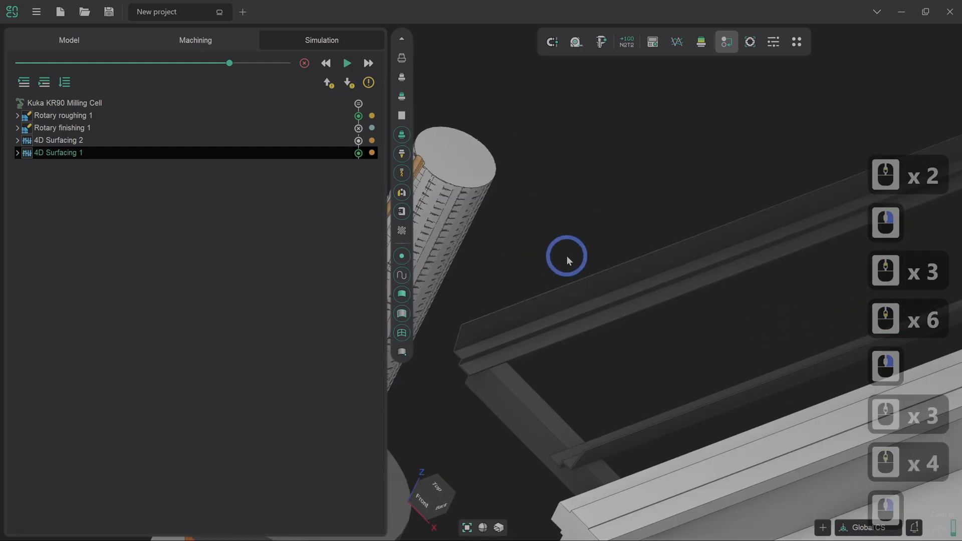
pyautogui.scroll(4, 471, 217)
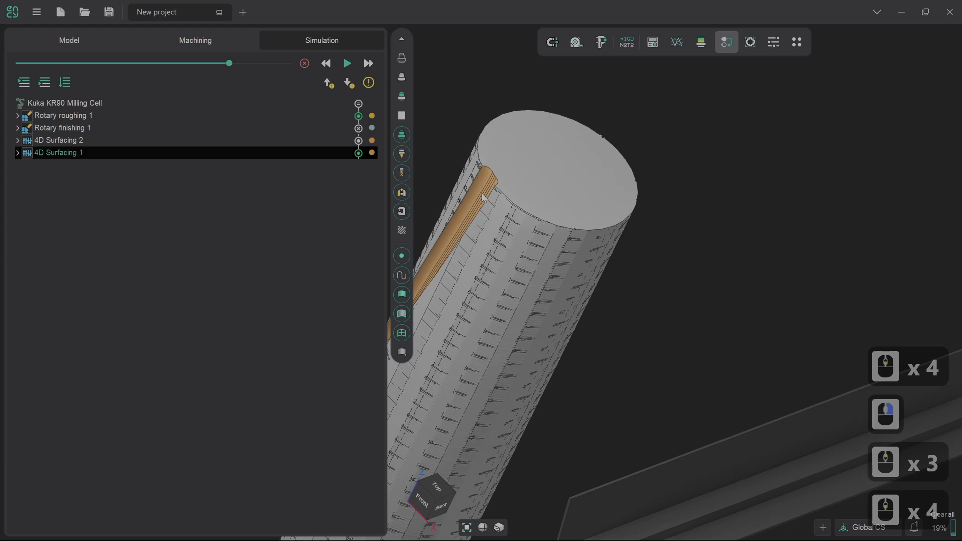
# - Simulate 4D Surfacing 2 and watch the flute being cut beside the narrow face from the column's base upward
pyautogui.click(311, 143)
pyautogui.scroll(-3, 561, 244)
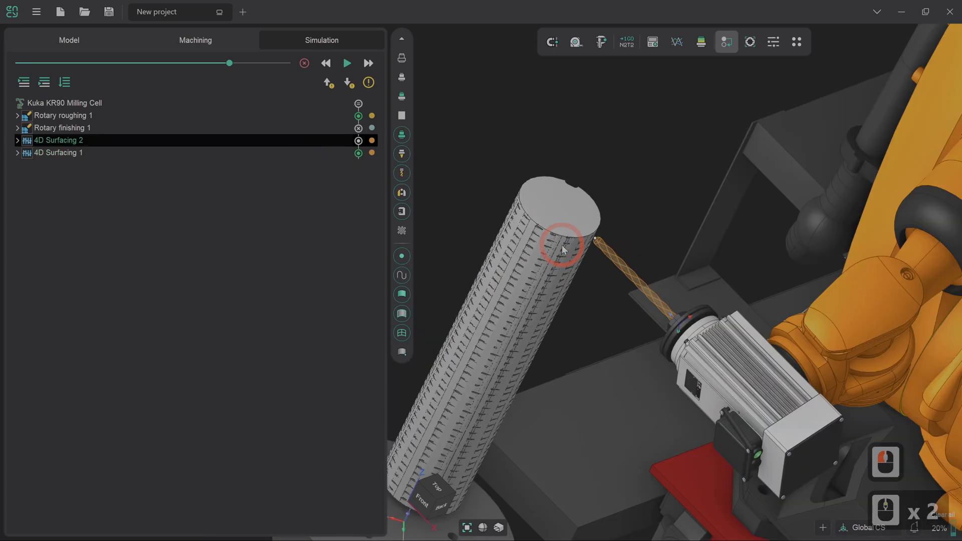
pyautogui.moveTo(562, 244); pyautogui.dragTo(381, 116, button='right')
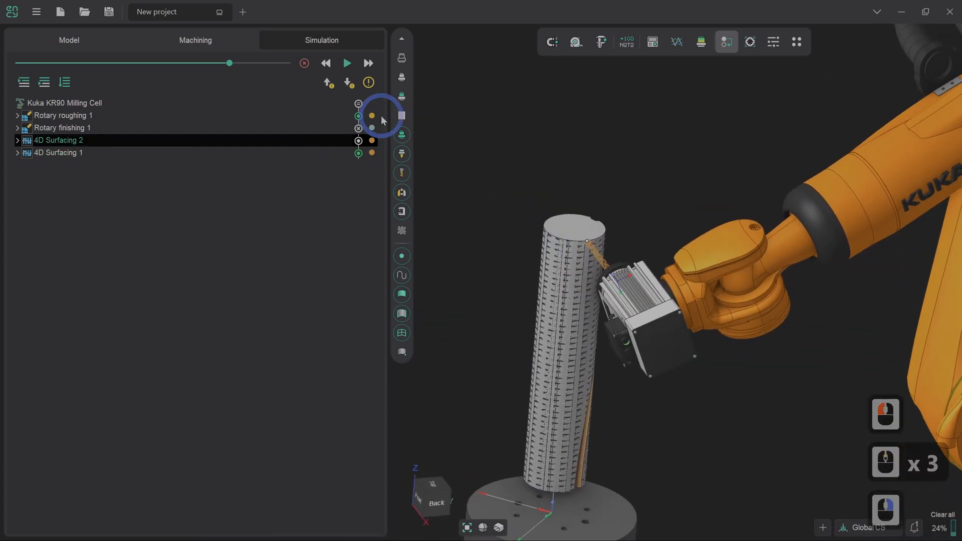
pyautogui.click(346, 65)
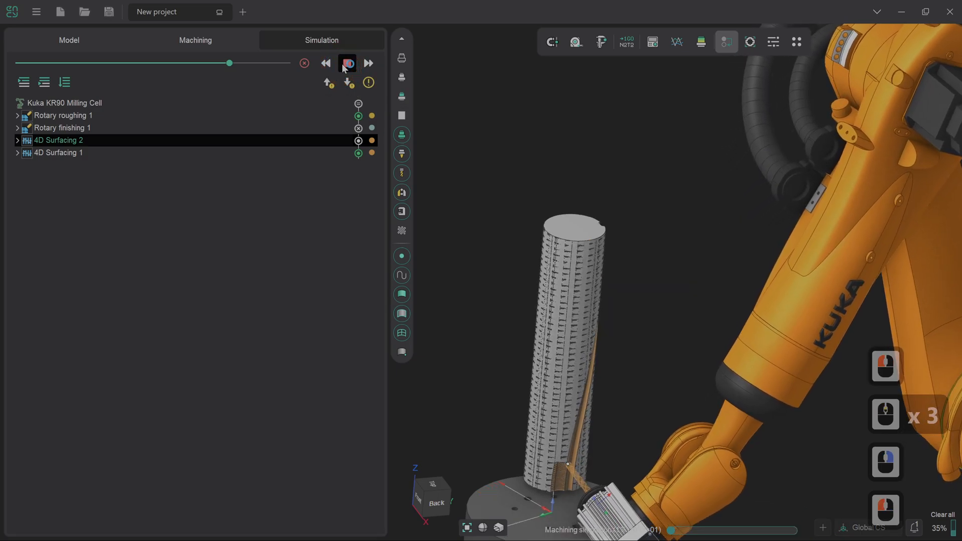
pyautogui.scroll(3, 570, 494)
pyautogui.scroll(1, 570, 494)
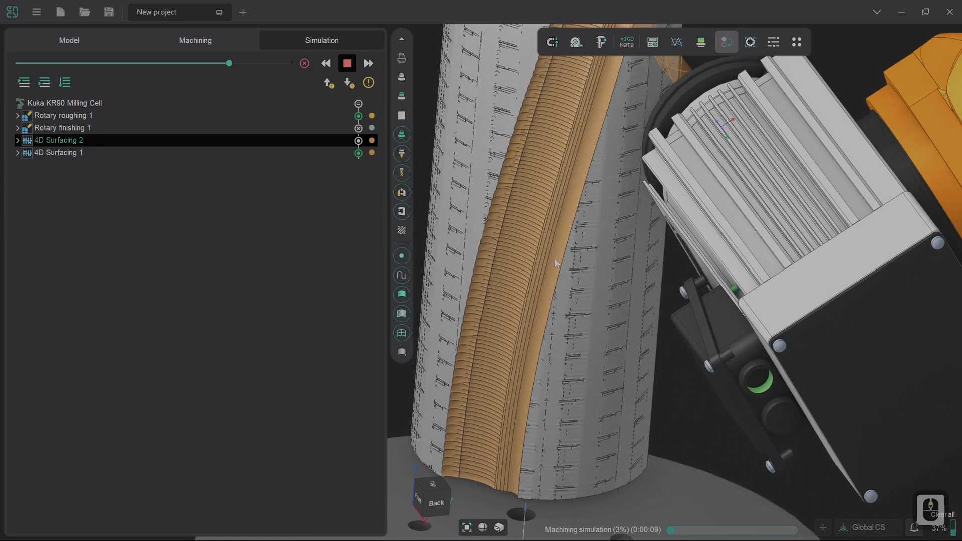
pyautogui.scroll(-3, 554, 202)
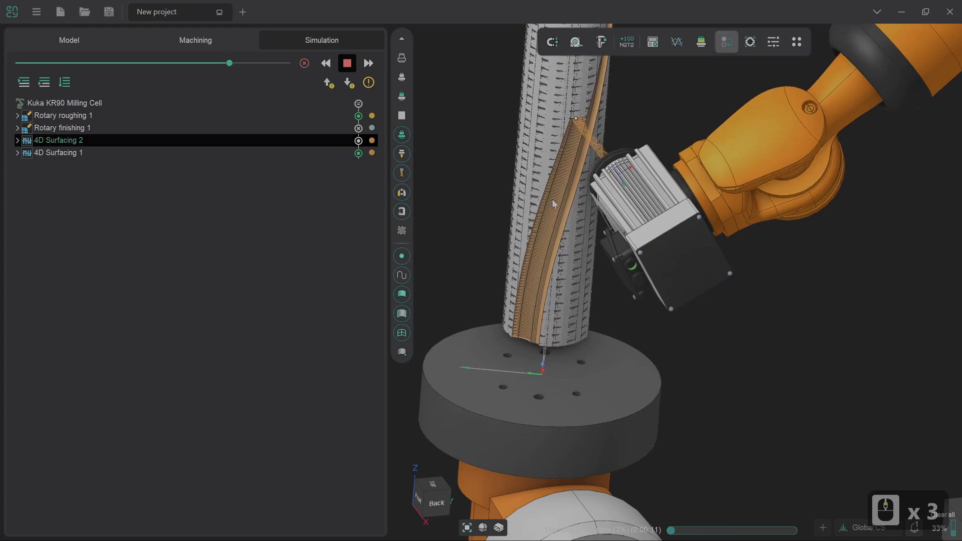